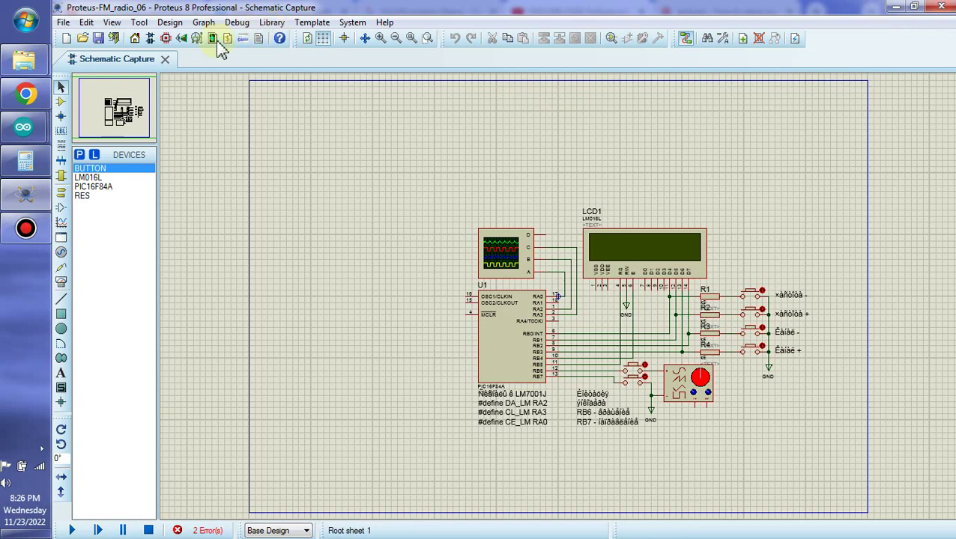
Step: Start a new project without saving the changes to the current one
{"action": "left_click", "coordinate": [63, 22]}
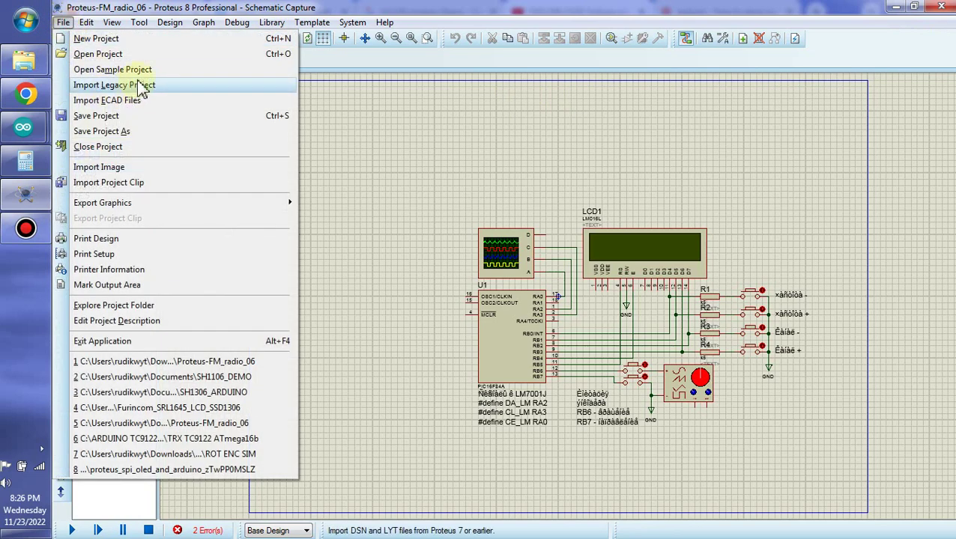
{"action": "left_click", "coordinate": [140, 42]}
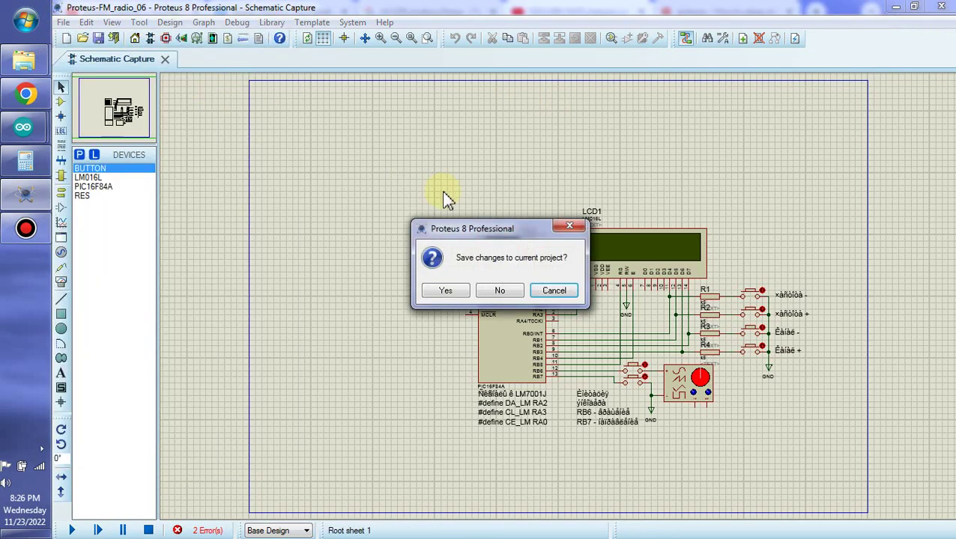
{"action": "left_click", "coordinate": [489, 291]}
Step: Name the new project SH1306-SH1106_ARDUINO_DEMO and continue to the schematic template choice
{"action": "left_click", "coordinate": [363, 168]}
{"action": "left_click_drag", "start_coordinate": [367, 168], "coordinate": [320, 167]}
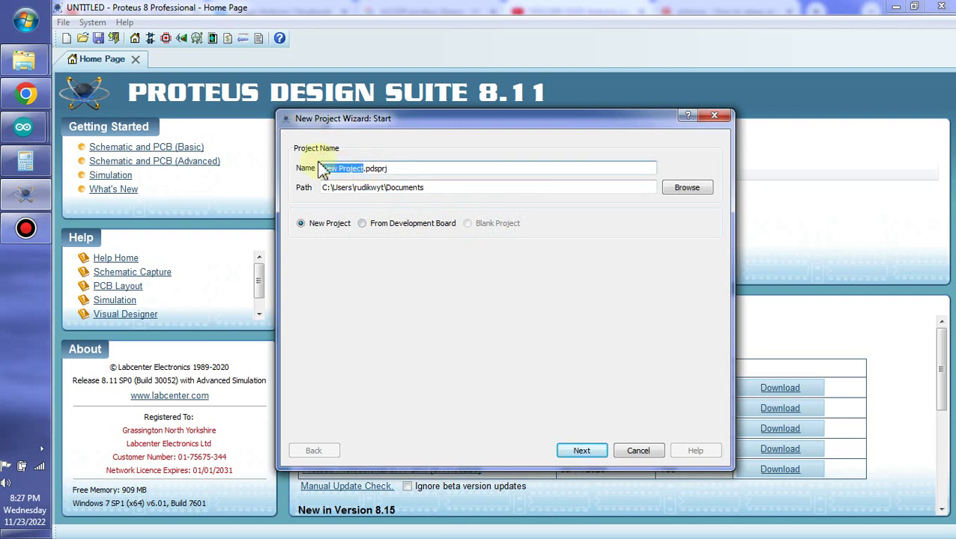
{"action": "type", "text": "s"}
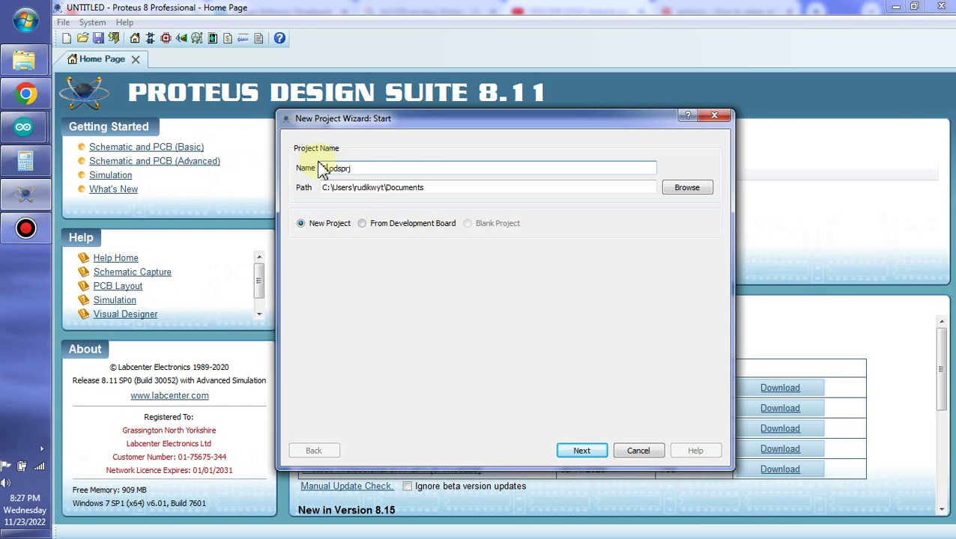
{"action": "type", "text": "sd1306"}
{"action": "type", "text": "-SH"}
{"action": "type", "text": "13"}
{"action": "type", "text": "06"}
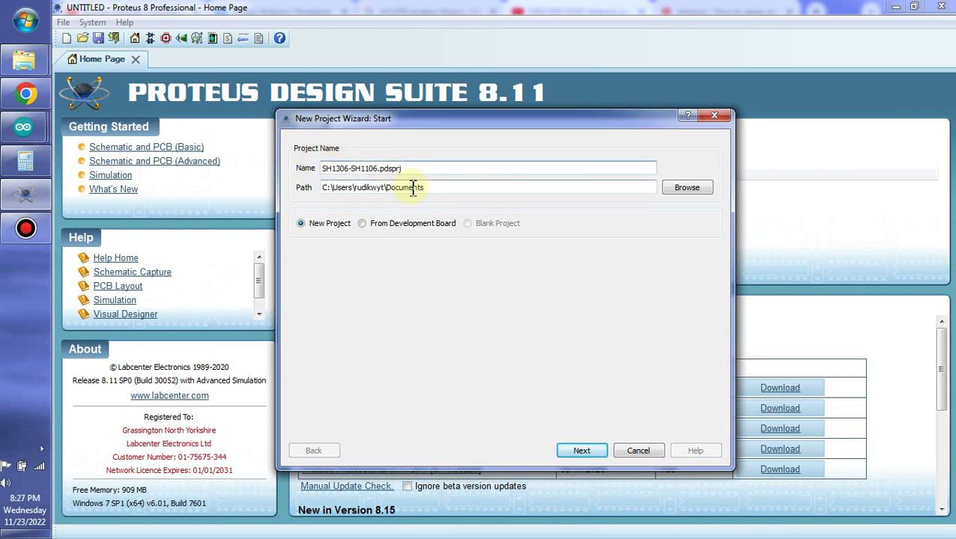
{"action": "type", "text": "_ARDUINO"}
{"action": "key", "text": "BackSpace"}
{"action": "type", "text": "_DEO"}
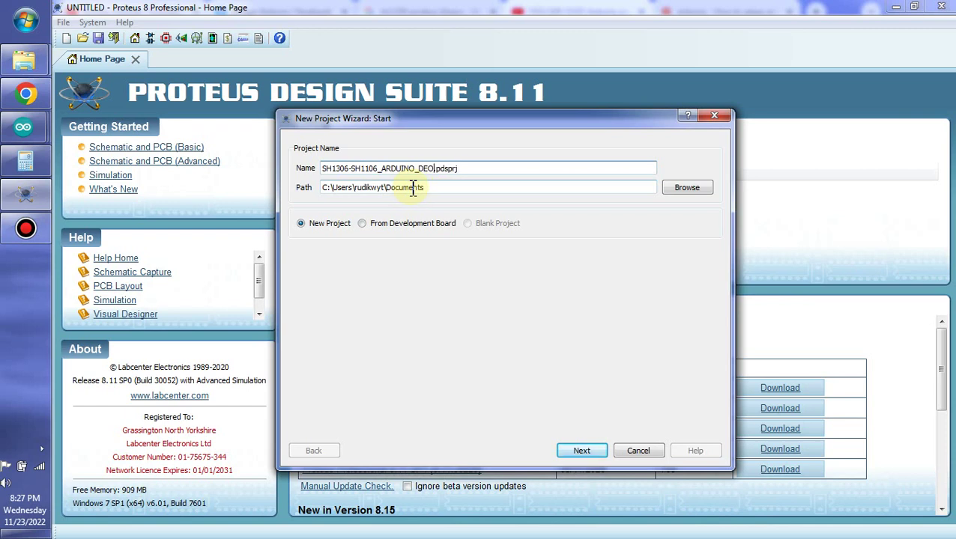
{"action": "key", "text": "BackSpace"}
{"action": "type", "text": "MO"}
{"action": "left_click", "coordinate": [589, 453]}
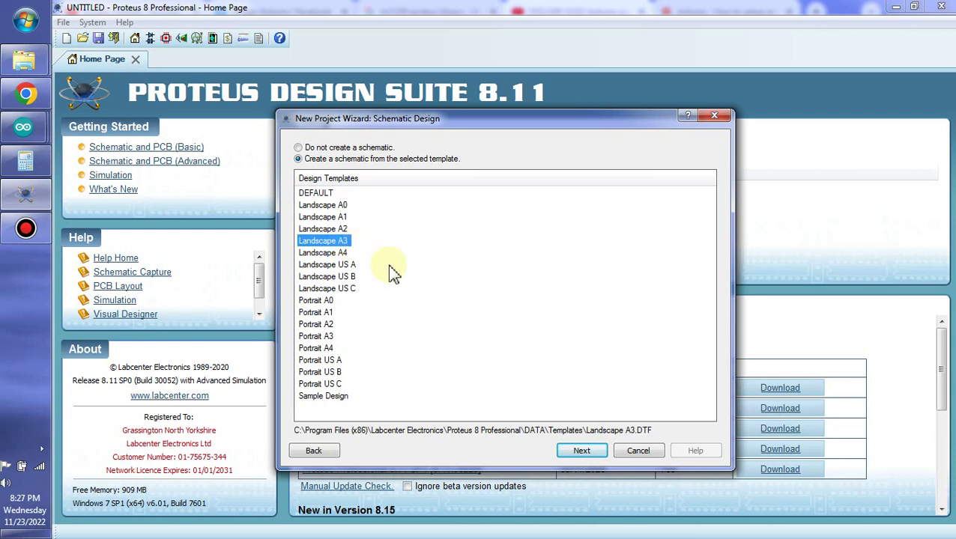
Step: Create the project with the Landscape A3 schematic template, no PCB layout and no firmware project
{"action": "left_click", "coordinate": [584, 452]}
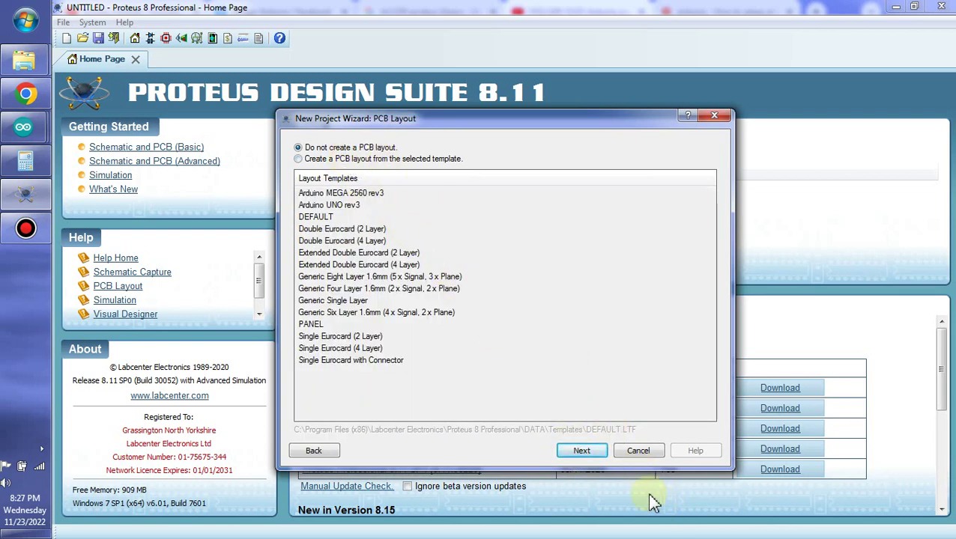
{"action": "left_click", "coordinate": [583, 452]}
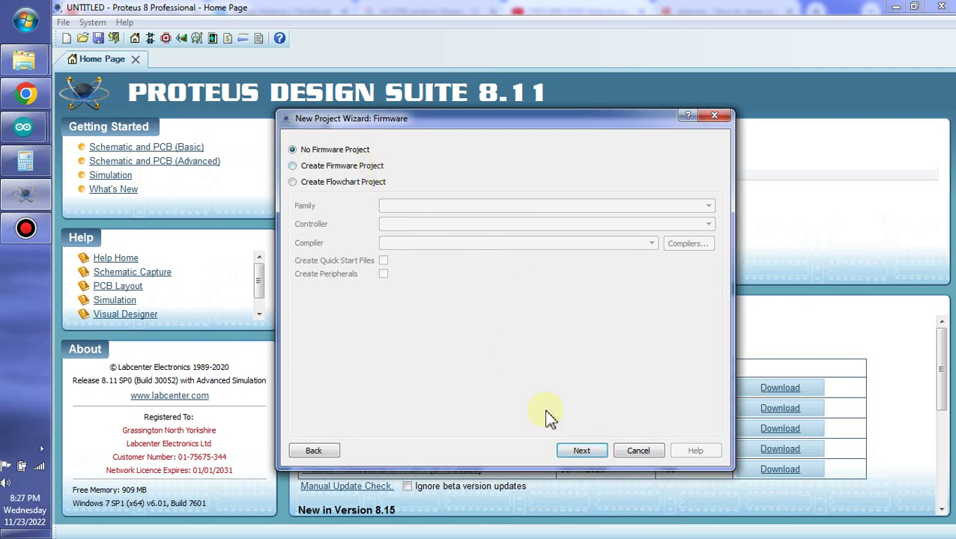
{"action": "left_click", "coordinate": [583, 454]}
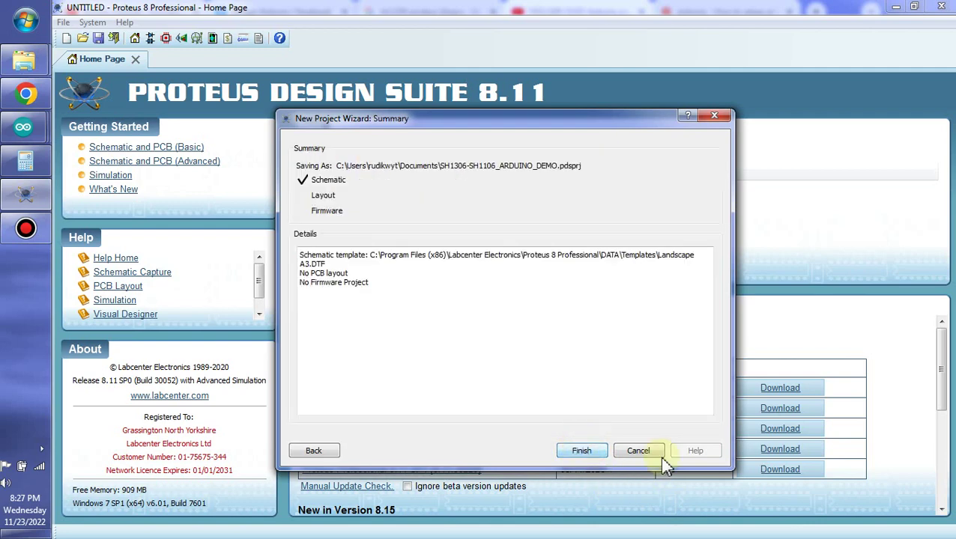
{"action": "left_click", "coordinate": [591, 450]}
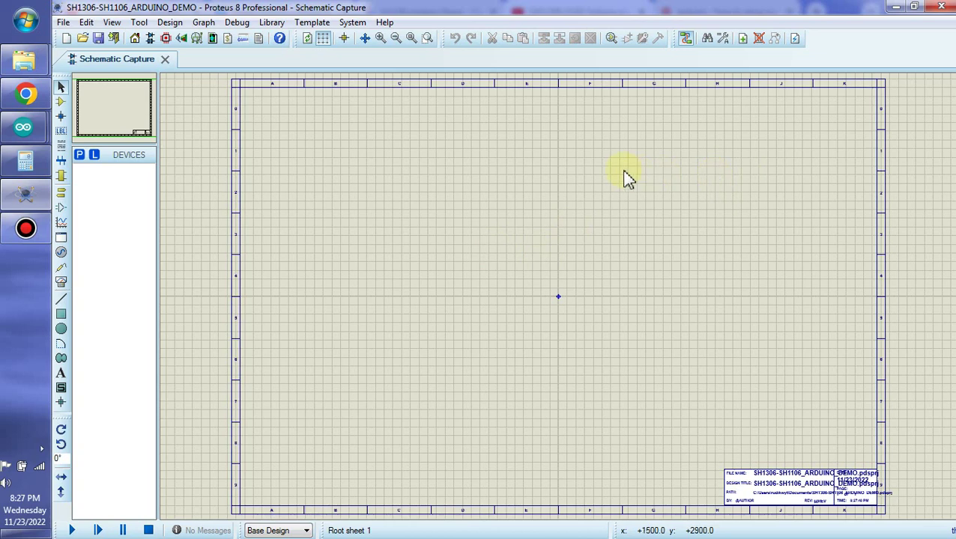
Step: Find the UG-2864HSWEG01 display in the parts library with the keyword LCD and place it in the upper-left area of the sheet
{"action": "left_click", "coordinate": [271, 22]}
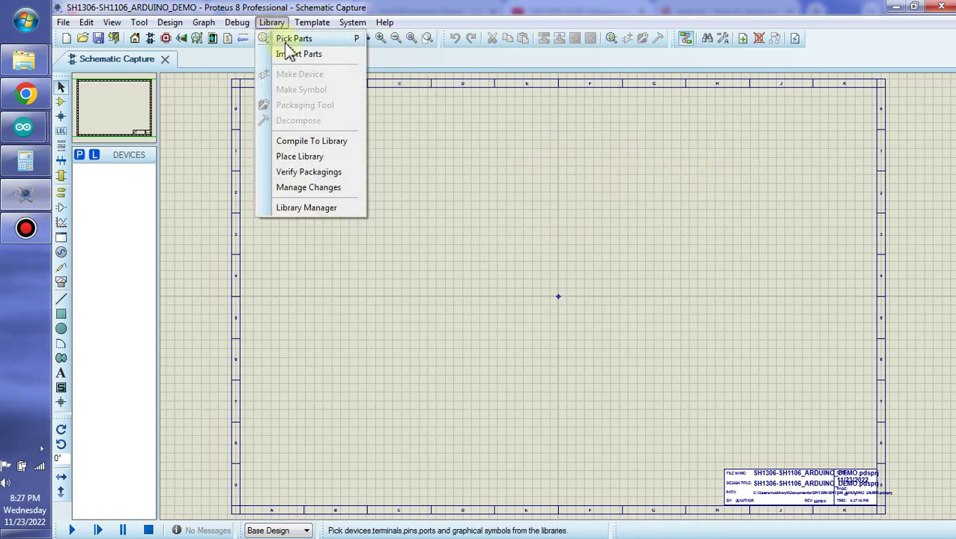
{"action": "left_click", "coordinate": [289, 38]}
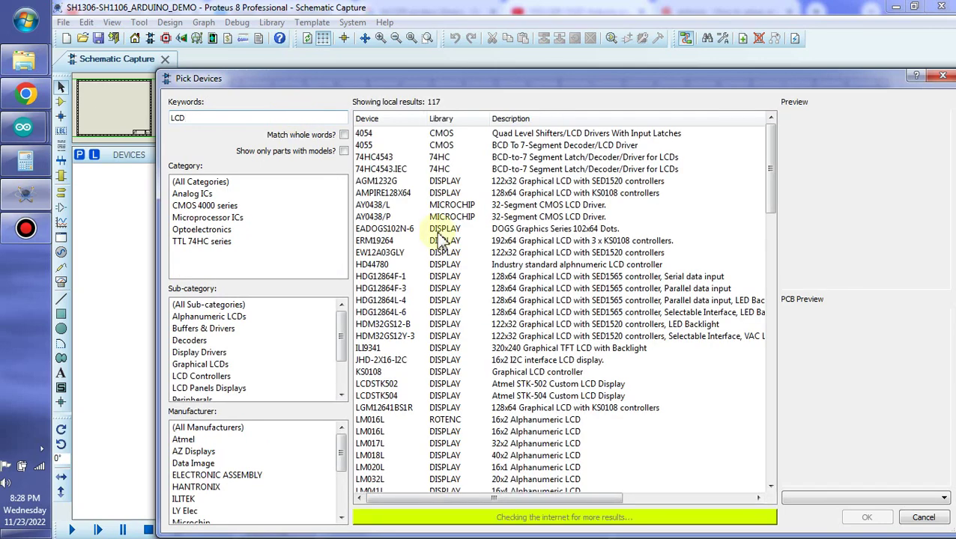
{"action": "left_click", "coordinate": [491, 290]}
{"action": "scroll", "coordinate": [494, 300], "scroll_direction": "down", "scroll_amount": 4}
{"action": "scroll", "coordinate": [492, 299], "scroll_direction": "down", "scroll_amount": 20}
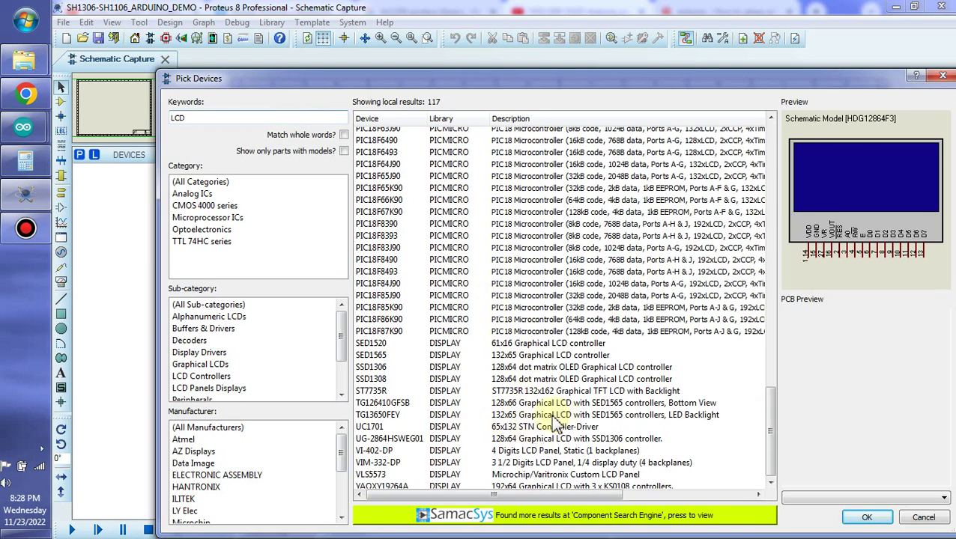
{"action": "left_click", "coordinate": [391, 441]}
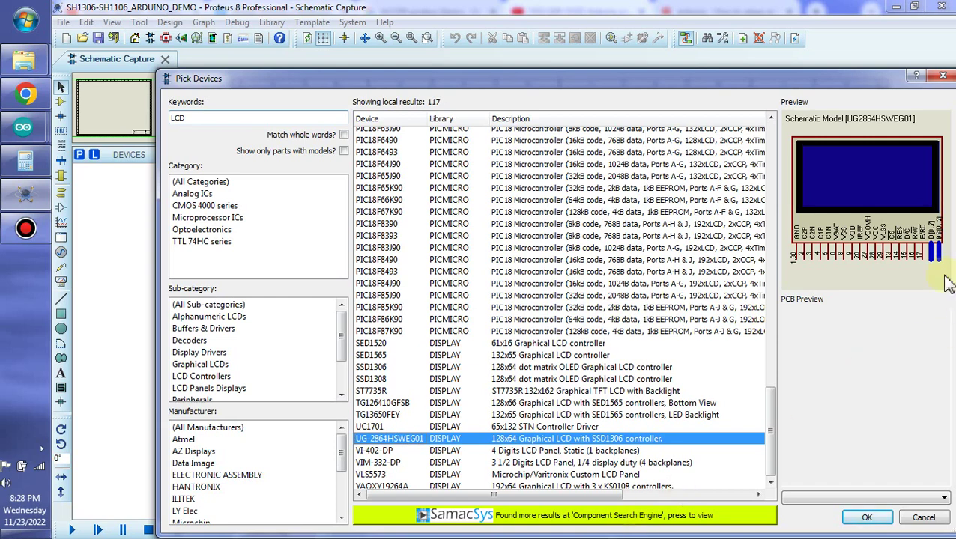
{"action": "left_click", "coordinate": [869, 517]}
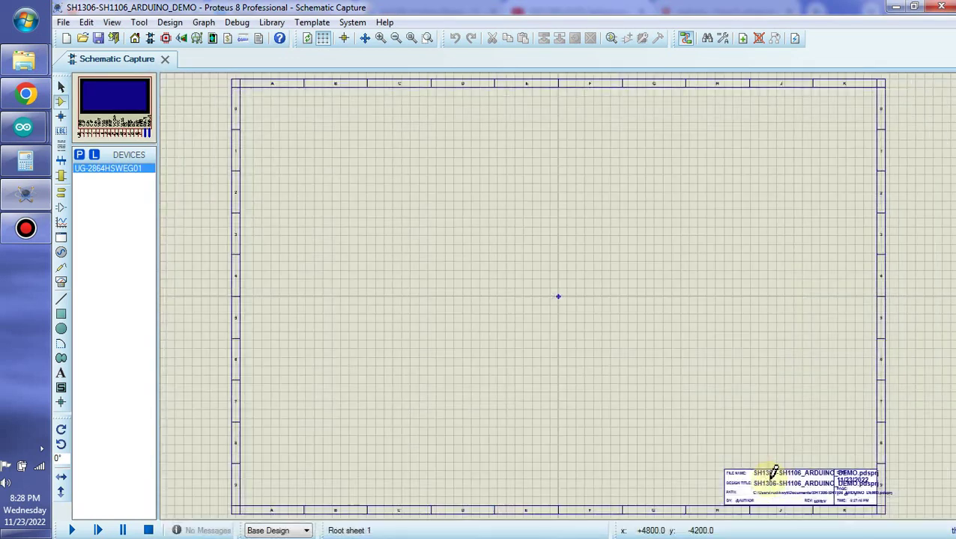
{"action": "left_click", "coordinate": [383, 152]}
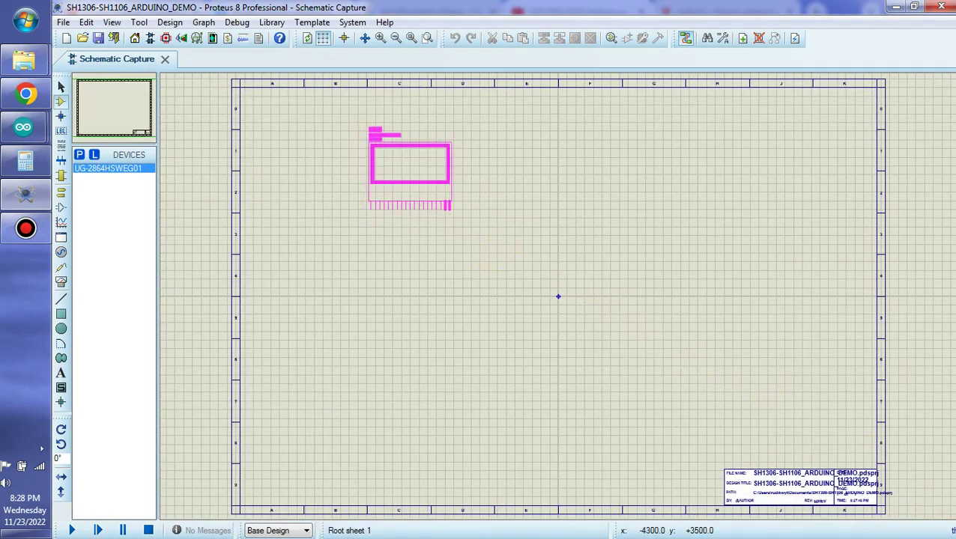
{"action": "left_click", "coordinate": [384, 166]}
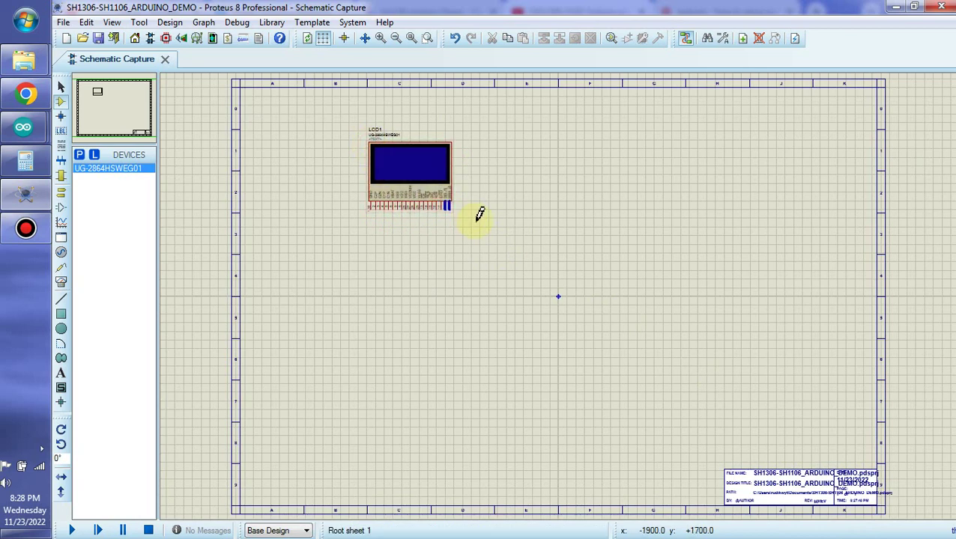
Step: Place a ground terminal directly below the display's GND pin
{"action": "scroll", "coordinate": [559, 303], "scroll_direction": "up", "scroll_amount": 2}
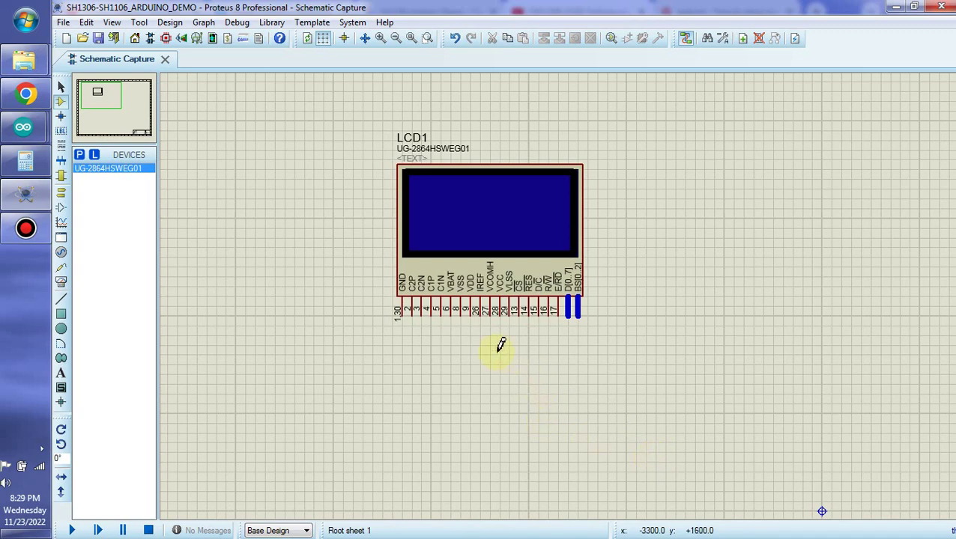
{"action": "scroll", "coordinate": [501, 342], "scroll_direction": "up", "scroll_amount": 1}
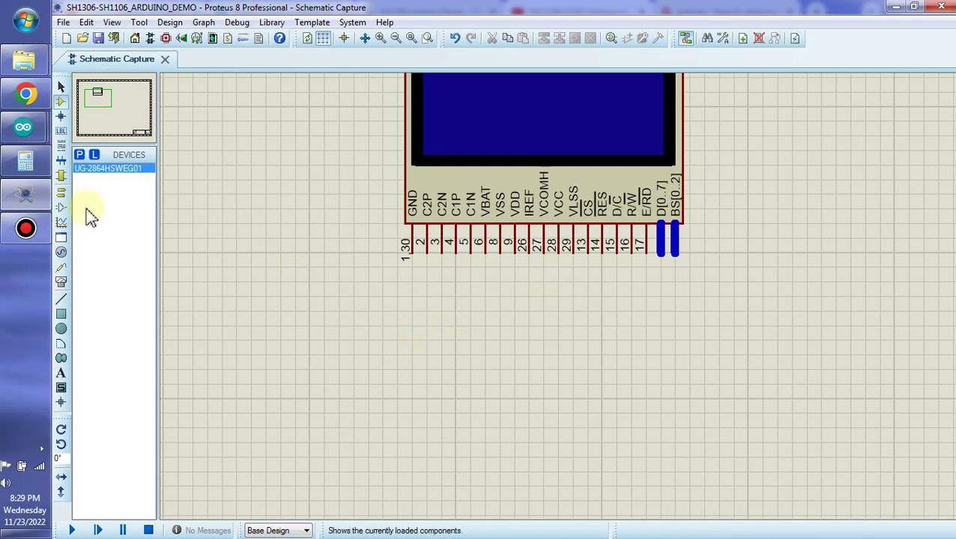
{"action": "left_click", "coordinate": [65, 194]}
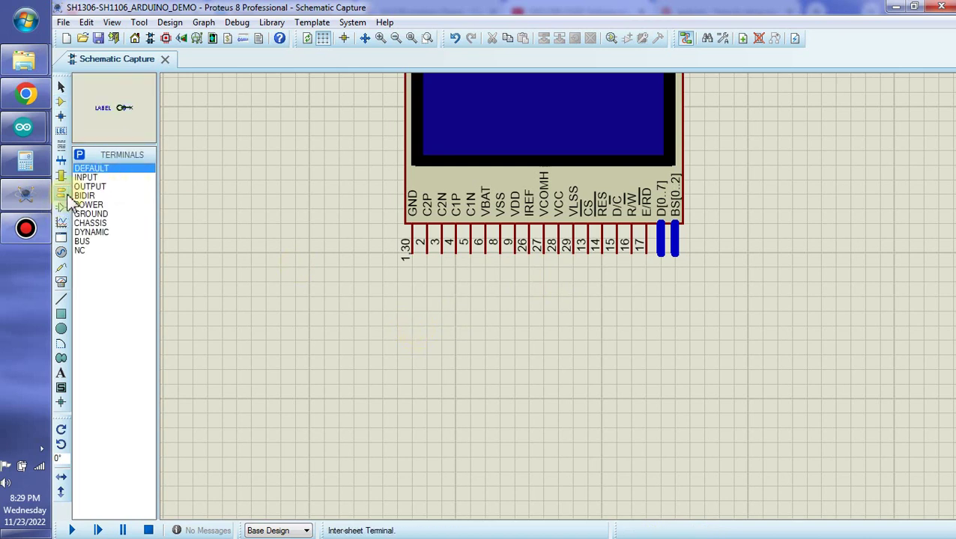
{"action": "left_click", "coordinate": [93, 213]}
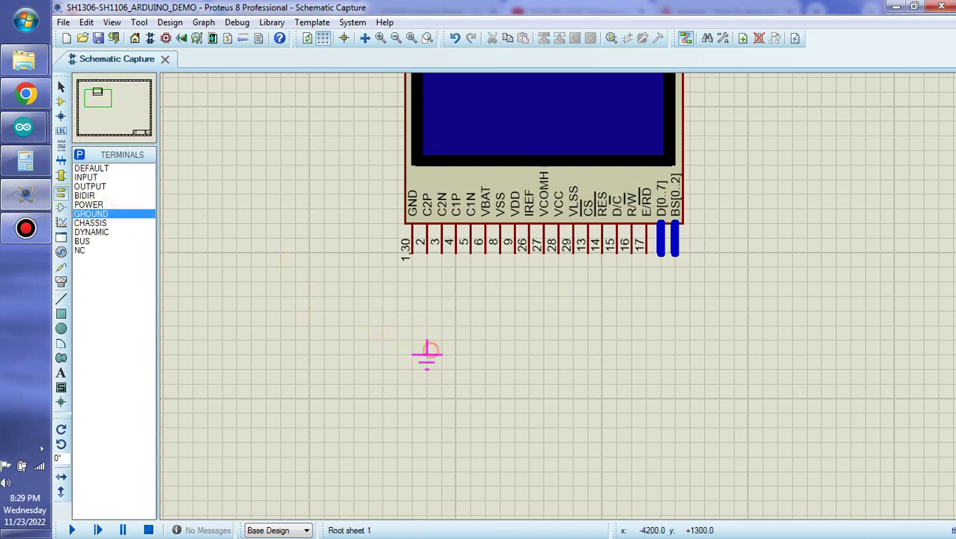
{"action": "left_click", "coordinate": [412, 341]}
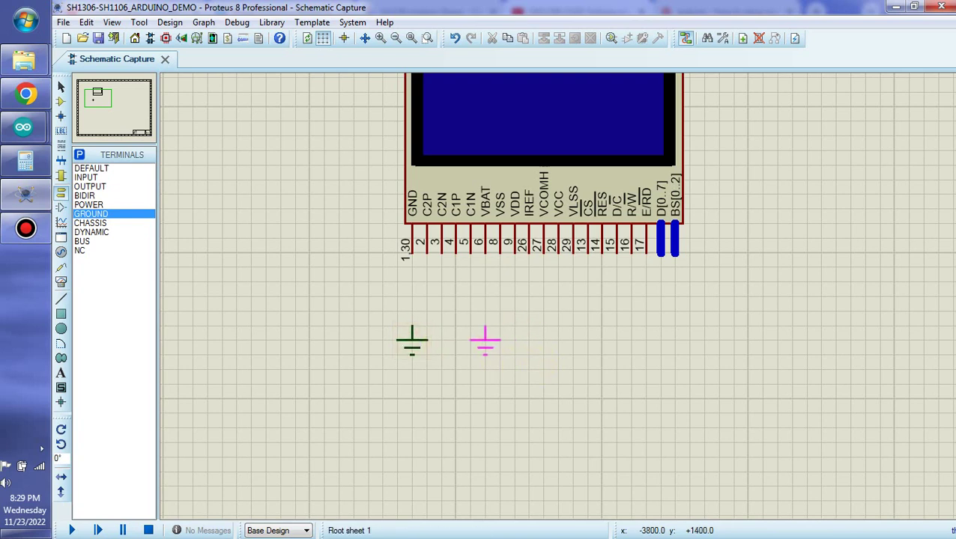
Step: Place a power terminal below the display's VDD pin and rotate it 180 degrees
{"action": "left_click", "coordinate": [95, 206]}
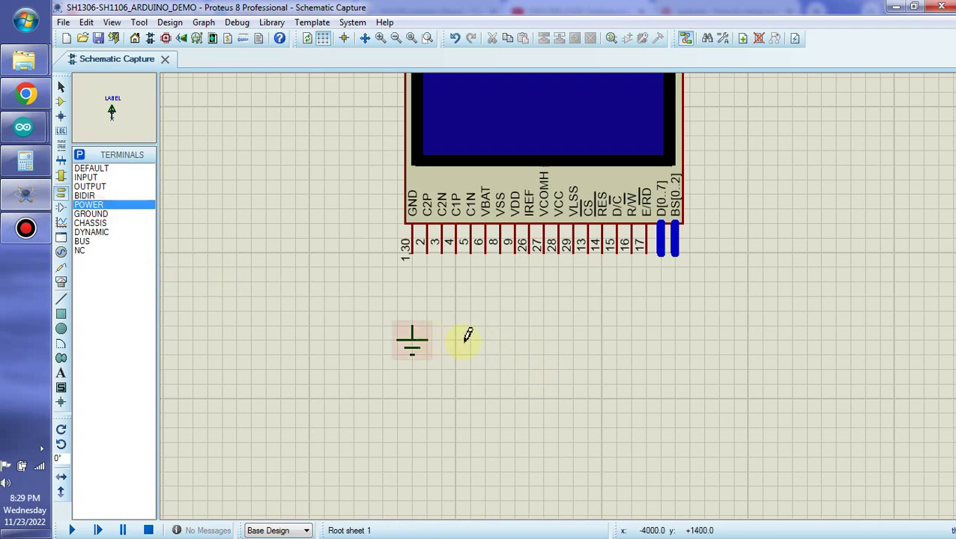
{"action": "left_click", "coordinate": [515, 334]}
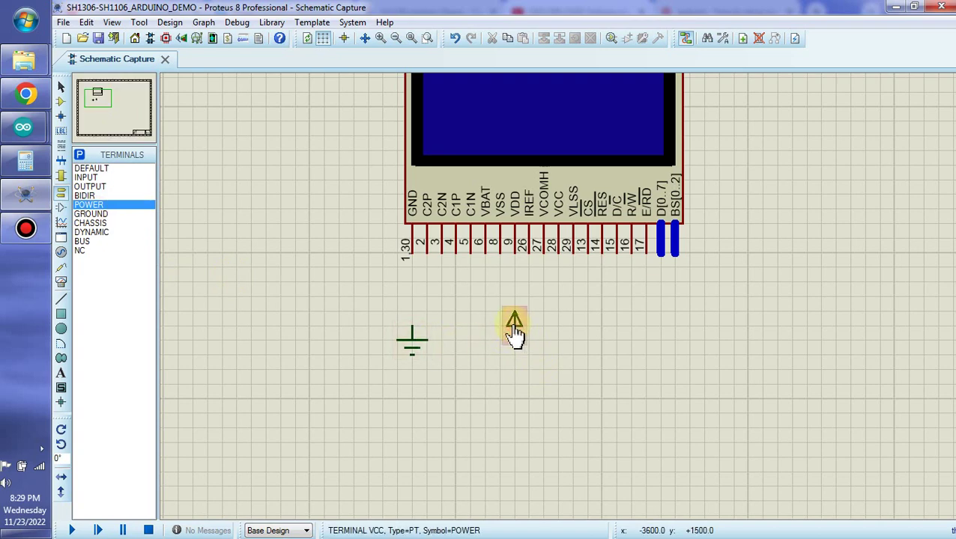
{"action": "right_click", "coordinate": [516, 338]}
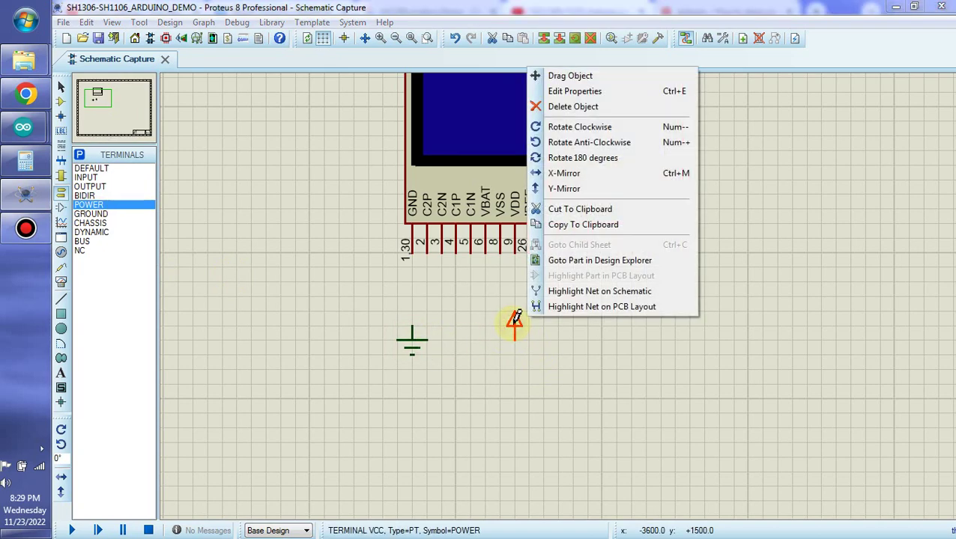
{"action": "left_click", "coordinate": [573, 157]}
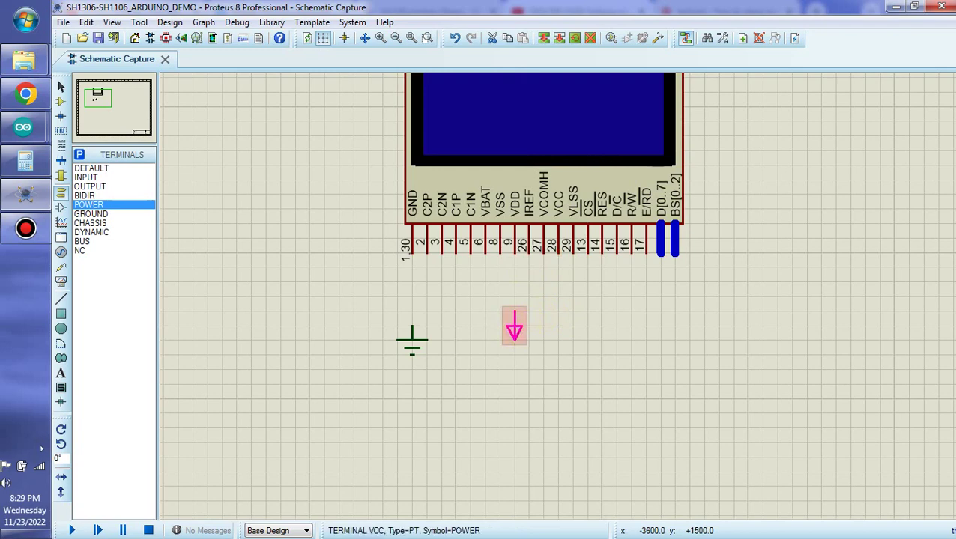
Step: Move the power terminal slightly farther down, keeping it in line with the VDD pin
{"action": "double_click", "coordinate": [516, 330]}
{"action": "left_click", "coordinate": [608, 413]}
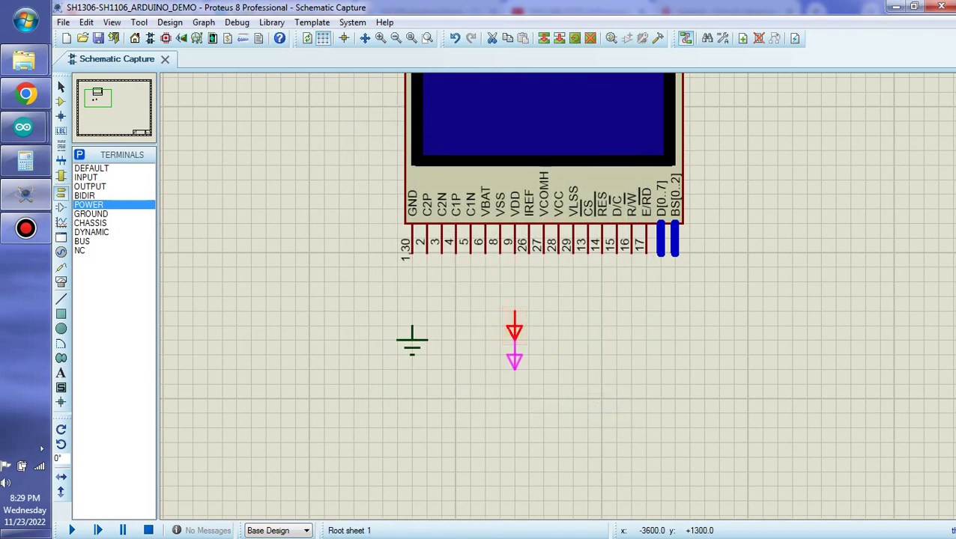
{"action": "left_click", "coordinate": [576, 356]}
{"action": "left_click", "coordinate": [522, 343]}
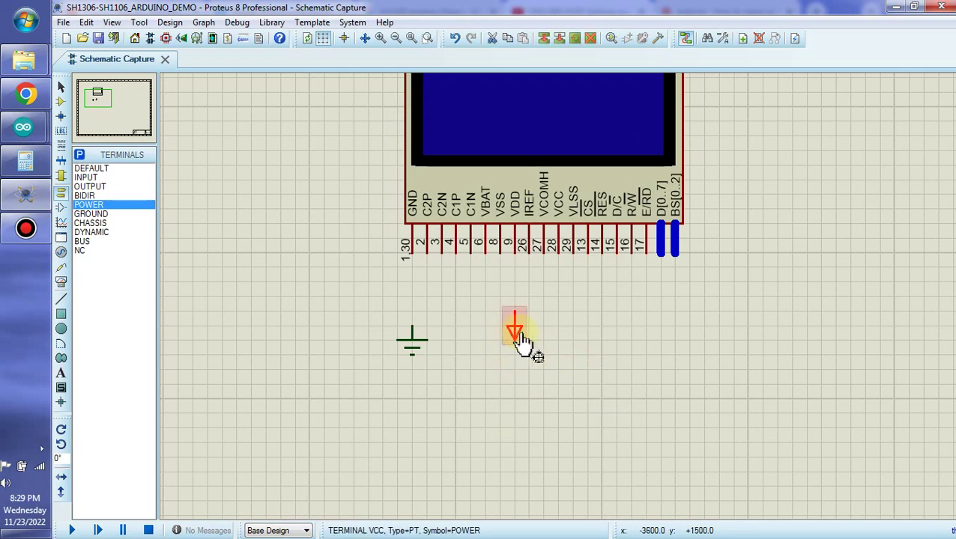
{"action": "left_click_drag", "start_coordinate": [522, 343], "coordinate": [522, 372]}
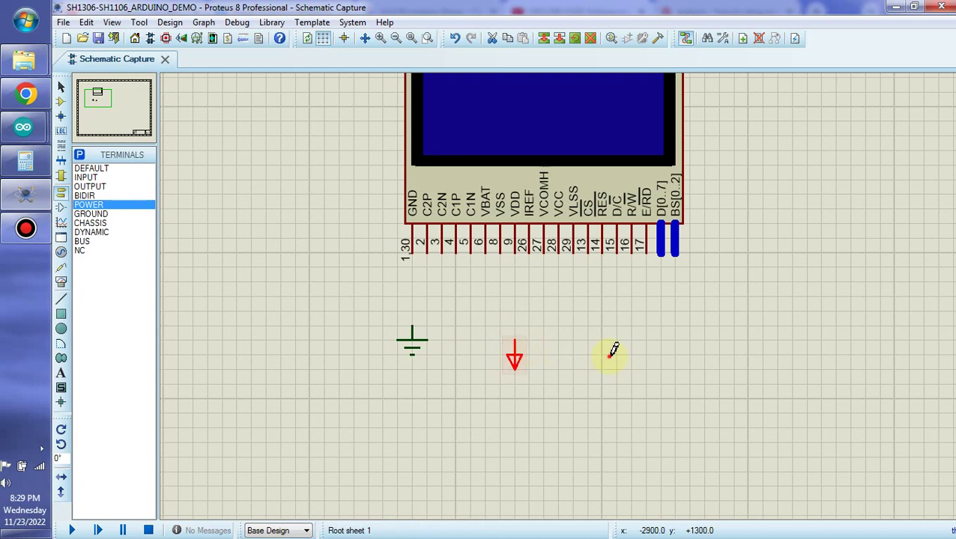
{"action": "left_click", "coordinate": [613, 352]}
Step: Wire the display's VDD pin to the power terminal and its GND pin to the ground terminal
{"action": "left_click", "coordinate": [522, 245]}
{"action": "left_click", "coordinate": [518, 331]}
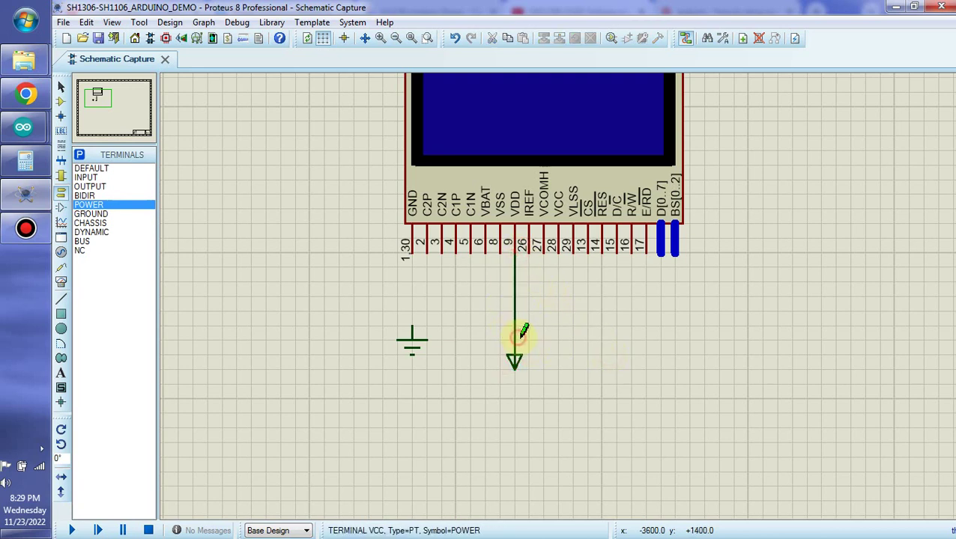
{"action": "left_click", "coordinate": [412, 321]}
{"action": "left_click", "coordinate": [411, 253]}
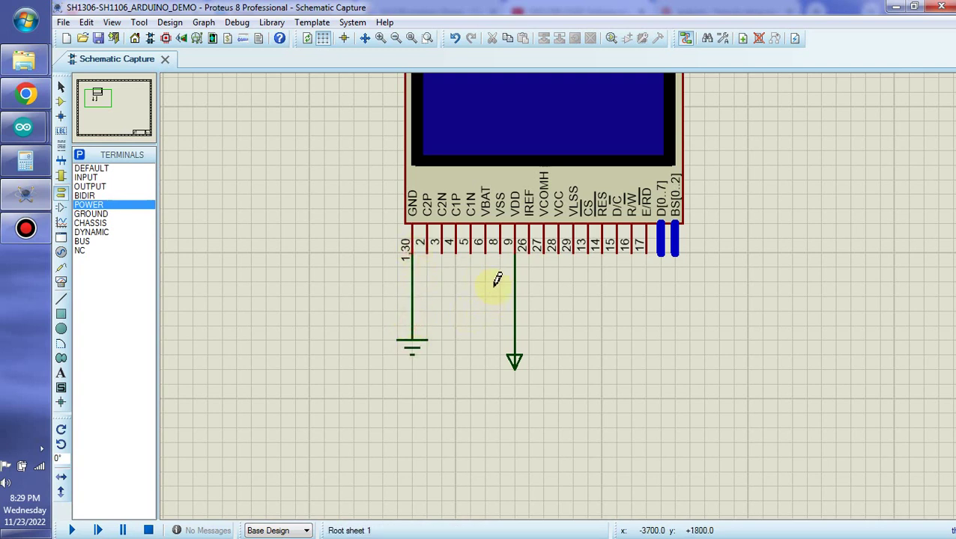
Step: Wire the display's VSS and D/C pins to the ground connection
{"action": "left_click", "coordinate": [499, 255]}
{"action": "left_click", "coordinate": [411, 266]}
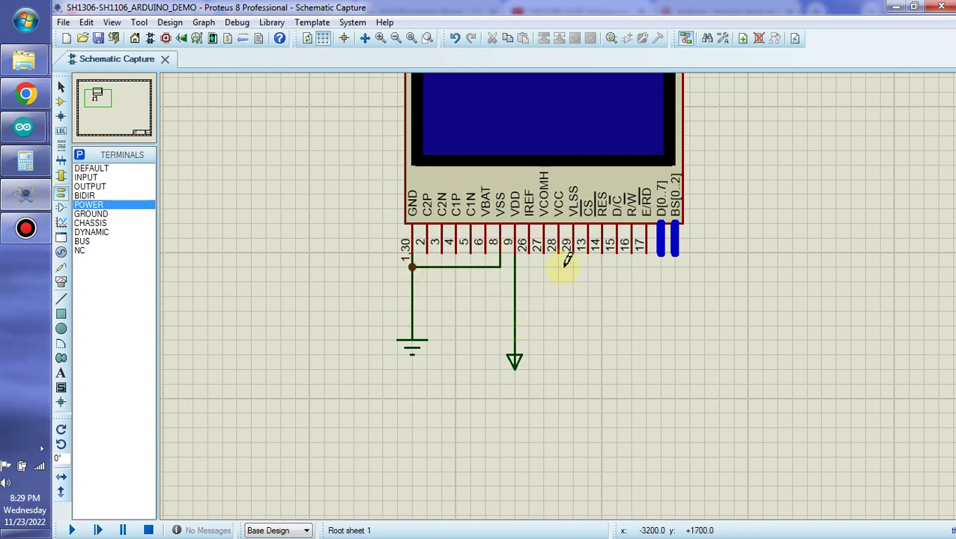
{"action": "left_click", "coordinate": [616, 252]}
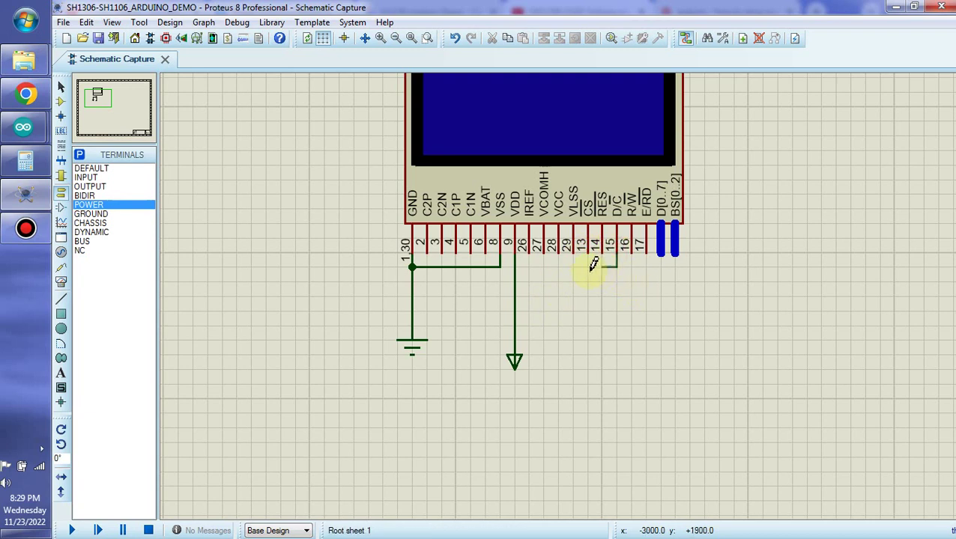
{"action": "left_click", "coordinate": [501, 267]}
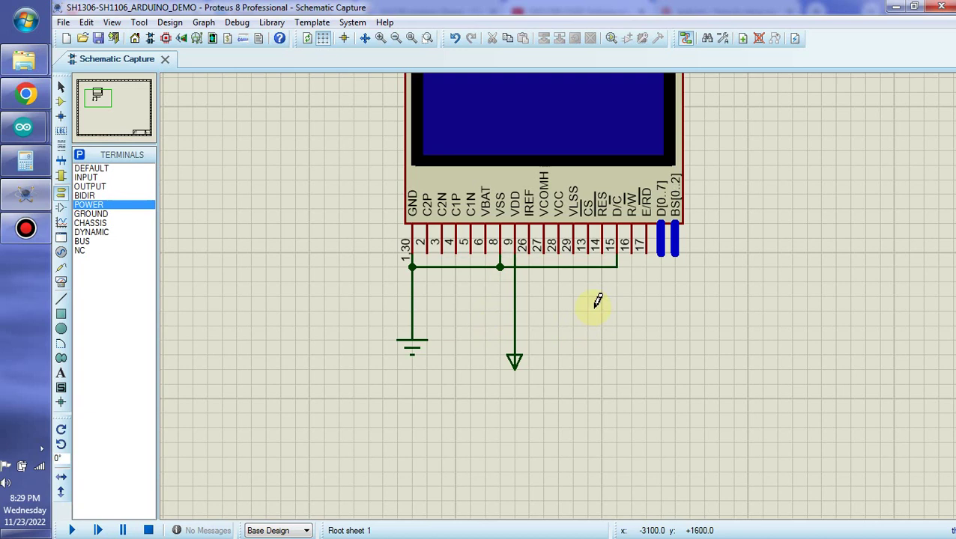
Step: Wire the display's CS pin to the VDD power line and move the power terminal slightly up
{"action": "left_click", "coordinate": [587, 252]}
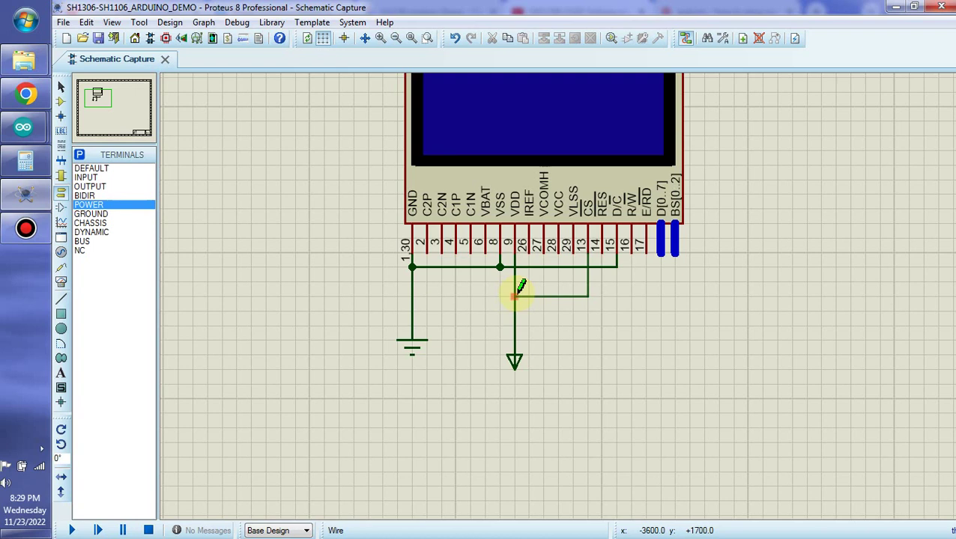
{"action": "left_click", "coordinate": [515, 296]}
{"action": "left_click", "coordinate": [513, 281]}
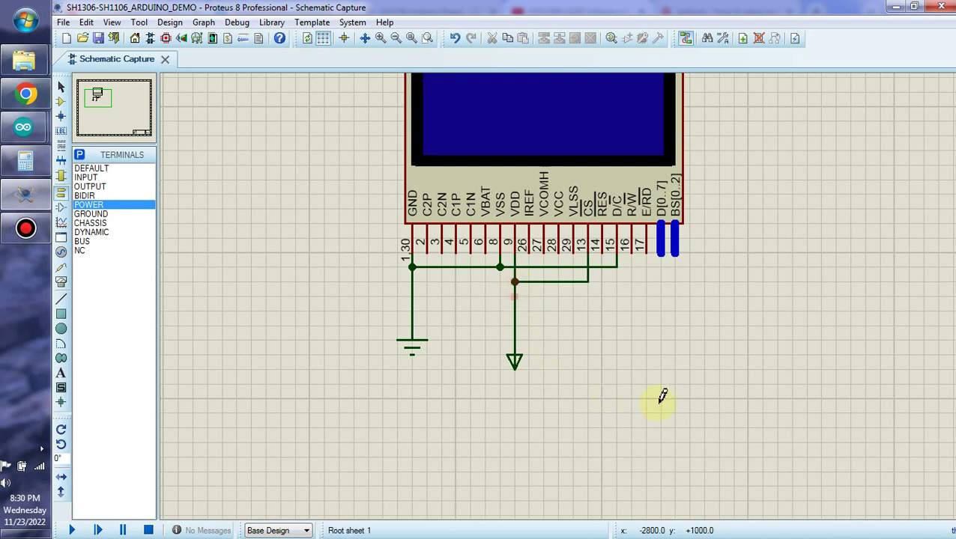
{"action": "left_click", "coordinate": [513, 365]}
{"action": "left_click_drag", "start_coordinate": [518, 378], "coordinate": [517, 350]}
{"action": "left_click", "coordinate": [591, 352]}
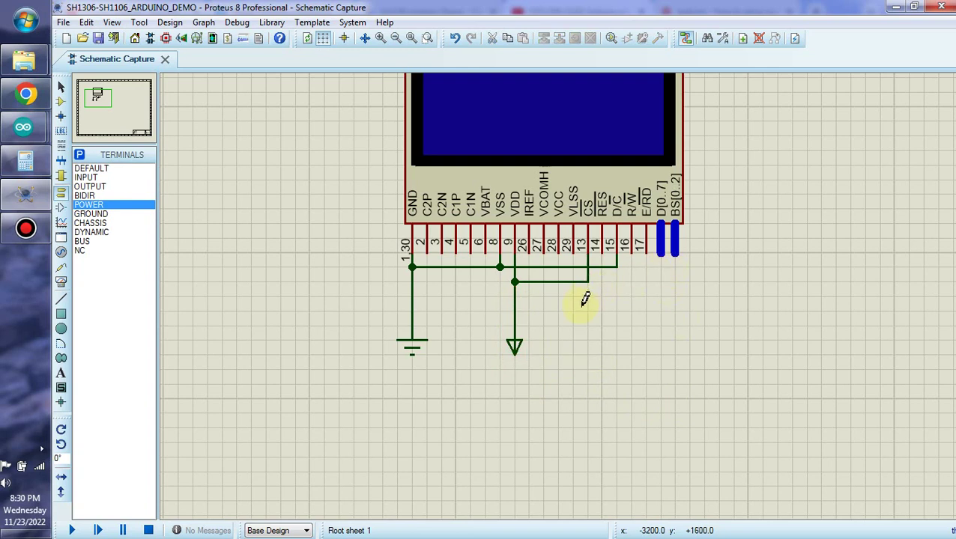
Step: Place a default terminal below the display and wire it to the RES pin
{"action": "left_click", "coordinate": [93, 168]}
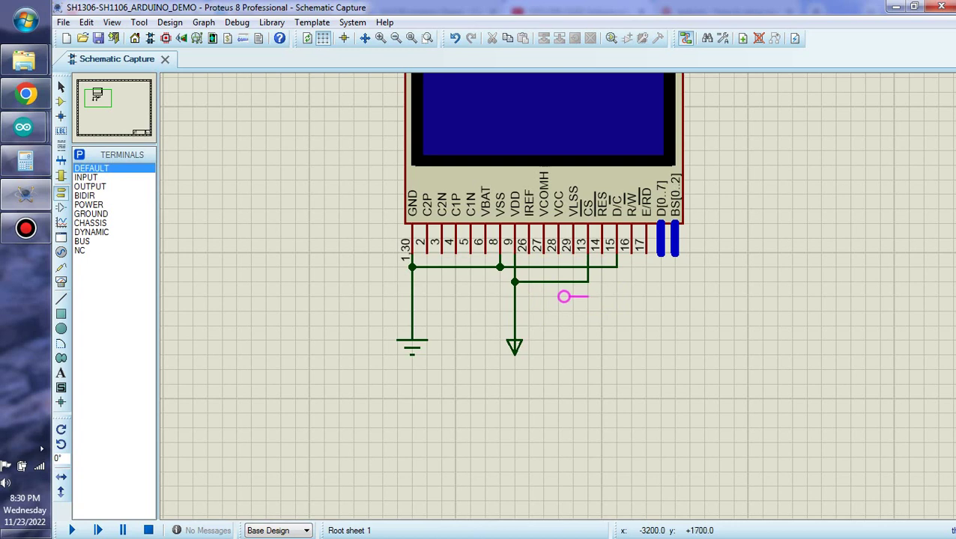
{"action": "left_click", "coordinate": [550, 310]}
{"action": "left_click", "coordinate": [601, 249]}
{"action": "left_click", "coordinate": [553, 311]}
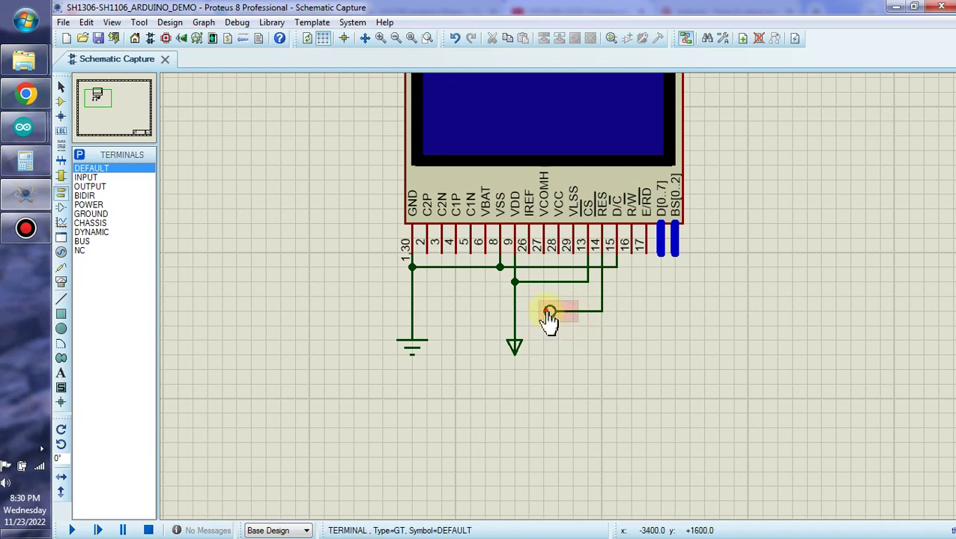
Step: Label the terminal connected to the RES pin as RESET
{"action": "double_click", "coordinate": [552, 312]}
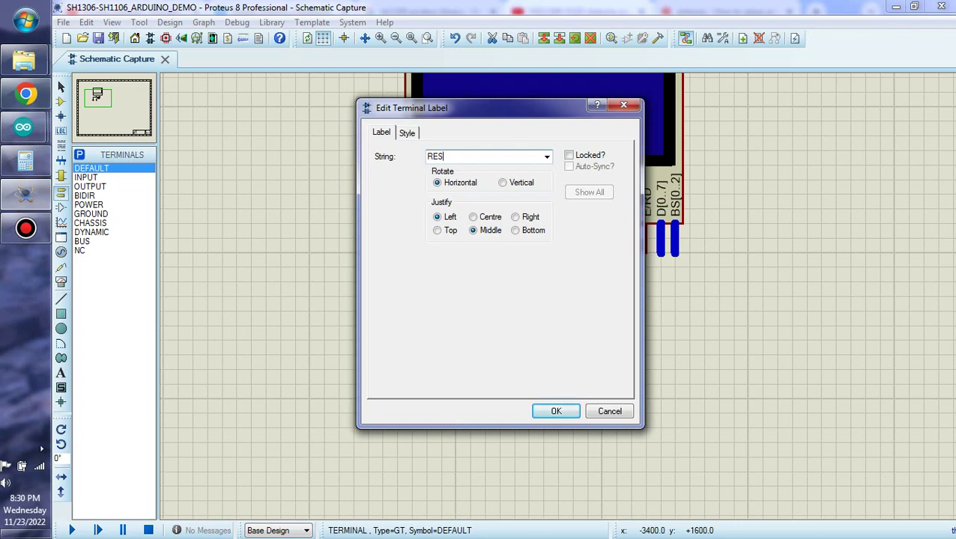
{"action": "key", "text": "Return"}
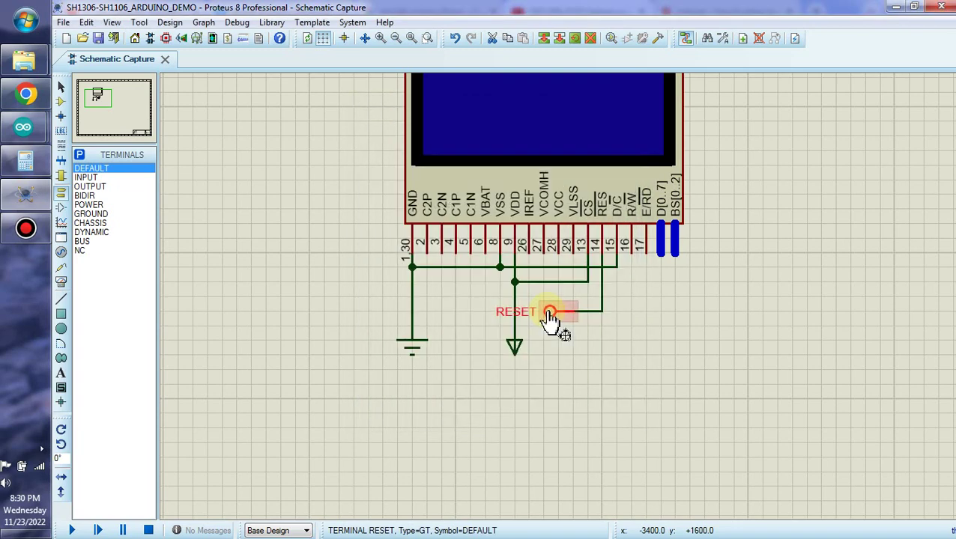
{"action": "left_click", "coordinate": [655, 324]}
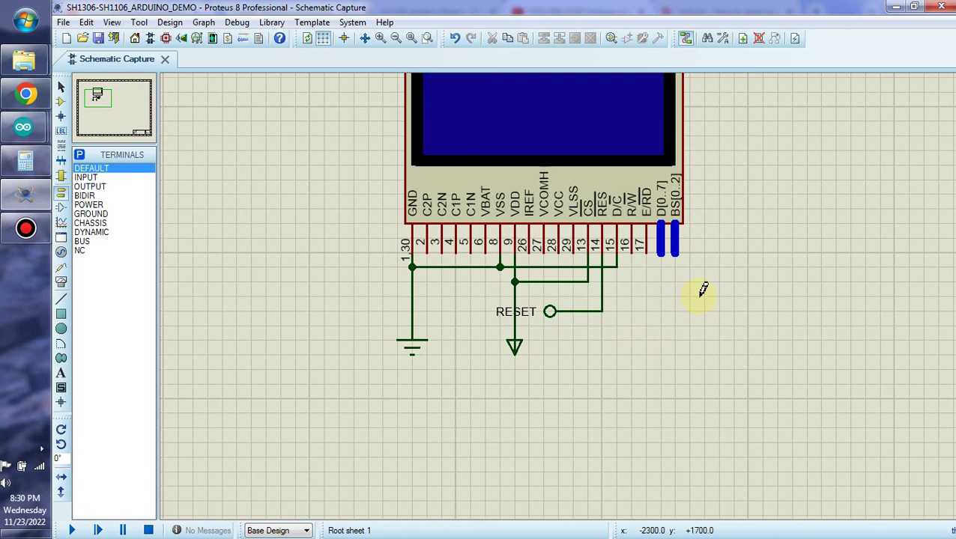
Step: Draw a bus from the display's D[0..7] pin downward and then leftward, ending it in free space
{"action": "scroll", "coordinate": [692, 292], "scroll_direction": "up", "scroll_amount": 1}
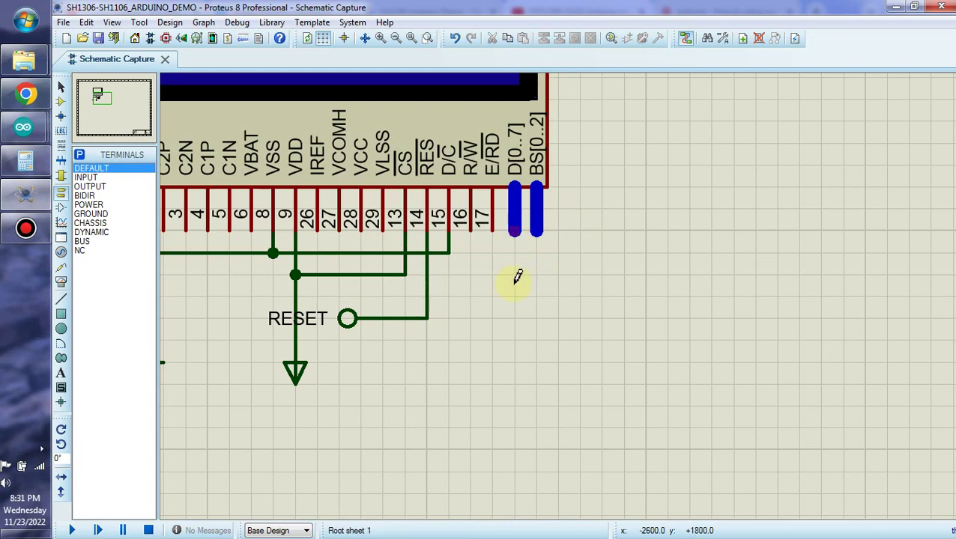
{"action": "left_click", "coordinate": [82, 242]}
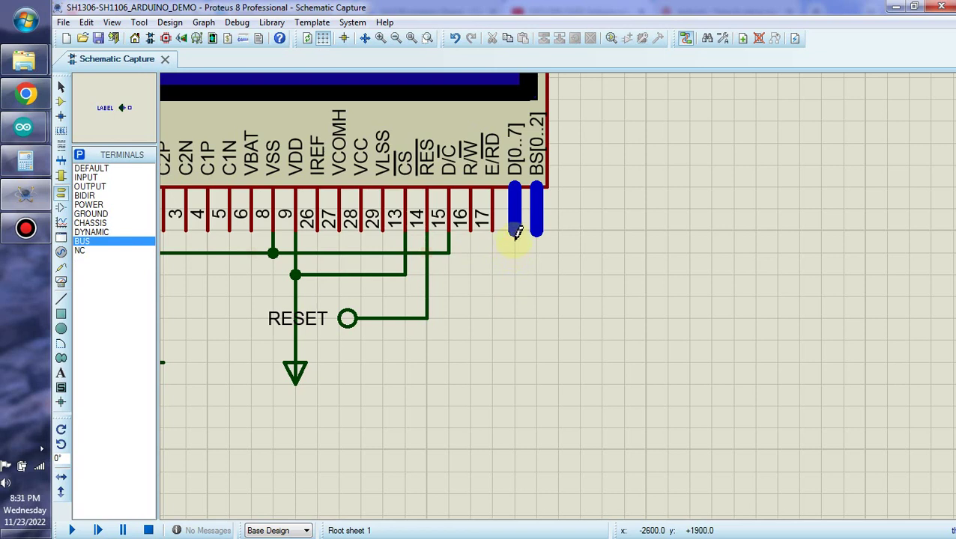
{"action": "left_click", "coordinate": [513, 229]}
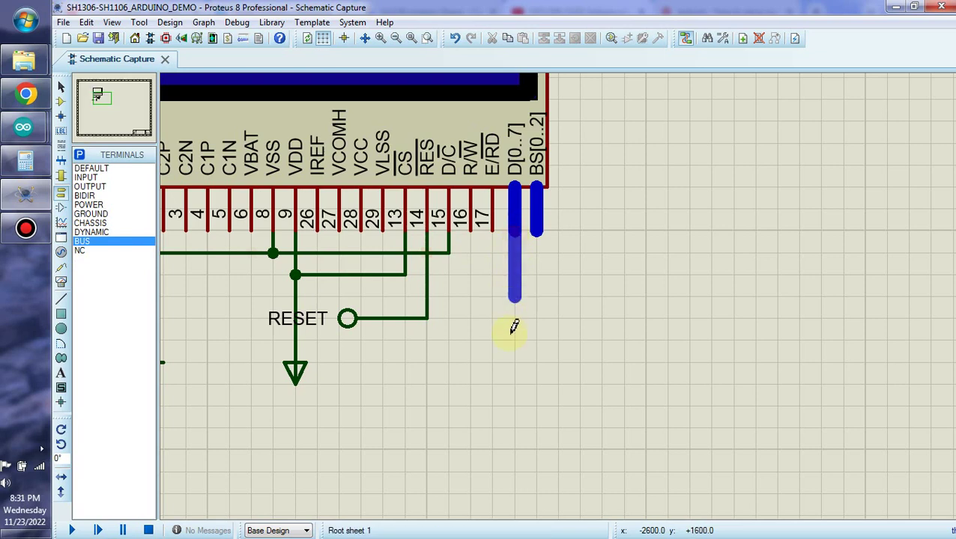
{"action": "double_click", "coordinate": [386, 360]}
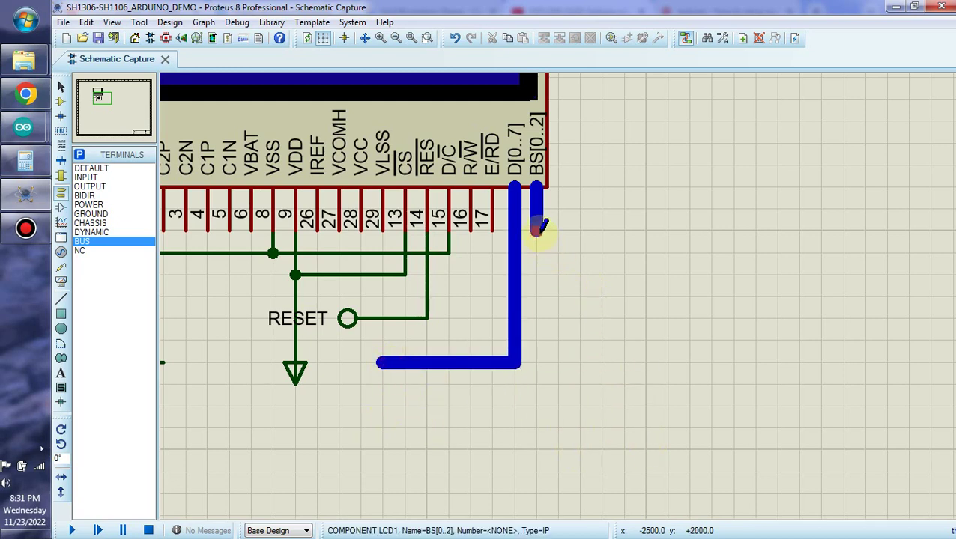
Step: Draw a bus from the display's BS[0..2] pin downward and then rightward, level with the D[0..7] bus
{"action": "left_click", "coordinate": [536, 225]}
{"action": "left_click", "coordinate": [540, 362]}
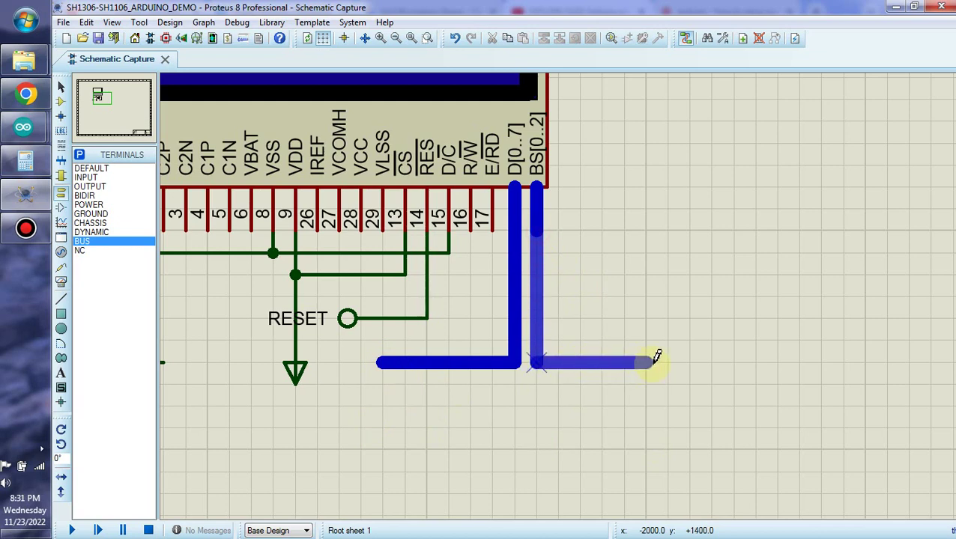
{"action": "double_click", "coordinate": [666, 362]}
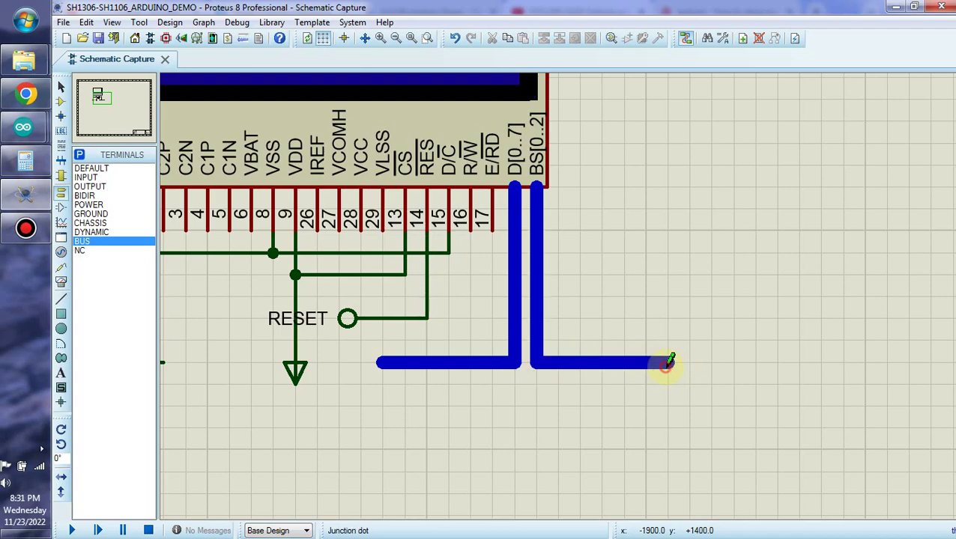
Step: Place two default terminals, one above the other, below the free end of the D[0..7] bus
{"action": "scroll", "coordinate": [511, 356], "scroll_direction": "down", "scroll_amount": 3}
{"action": "scroll", "coordinate": [512, 356], "scroll_direction": "up", "scroll_amount": 1}
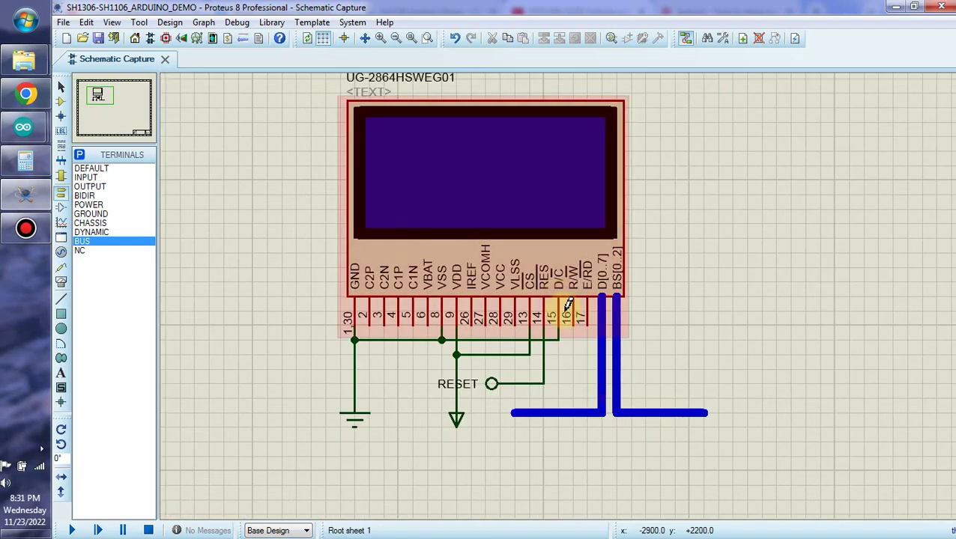
{"action": "scroll", "coordinate": [563, 288], "scroll_direction": "down", "scroll_amount": 1}
{"action": "scroll", "coordinate": [563, 288], "scroll_direction": "up", "scroll_amount": 3}
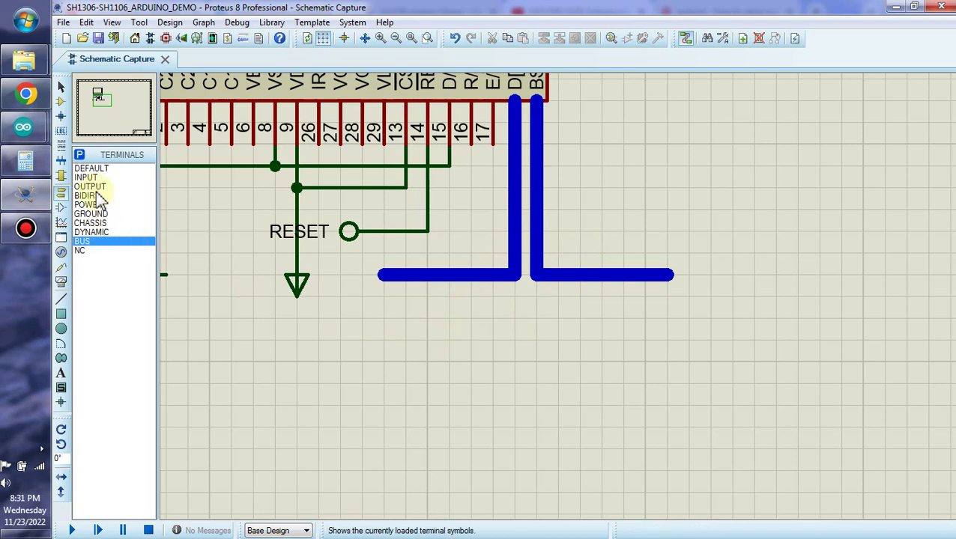
{"action": "left_click", "coordinate": [89, 170]}
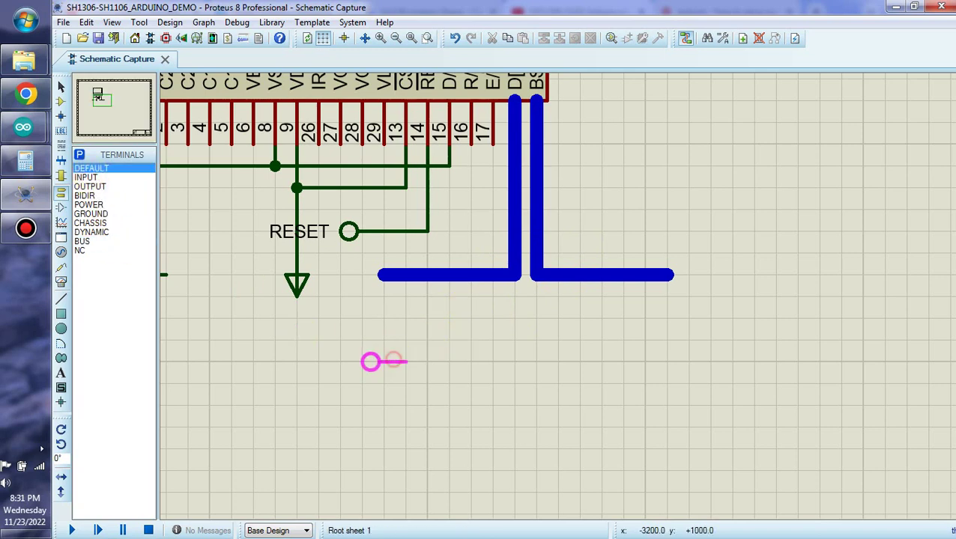
{"action": "left_click", "coordinate": [371, 332]}
{"action": "left_click", "coordinate": [372, 375]}
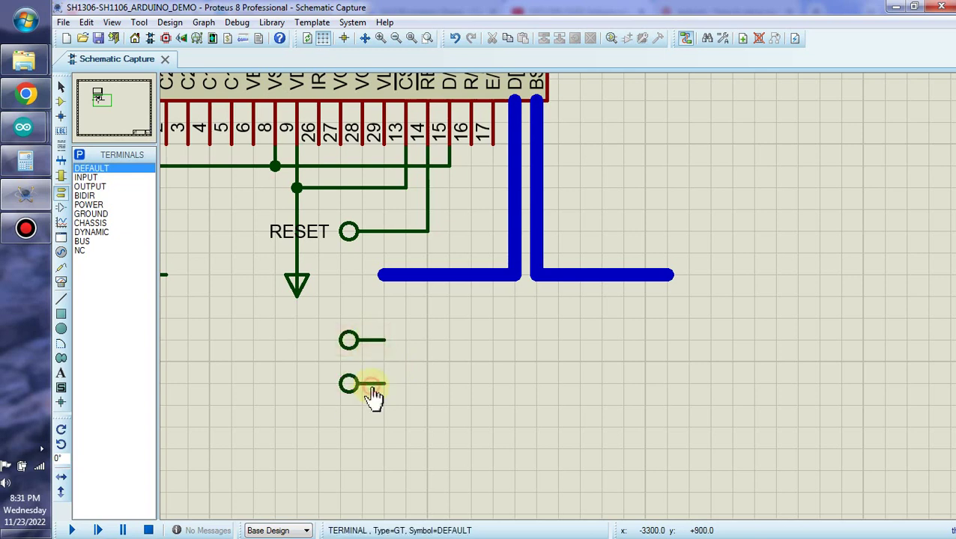
Step: Wire the upper default terminal to the D[0..7] bus with two branches and the lower terminal with one
{"action": "left_click", "coordinate": [385, 339]}
{"action": "left_click", "coordinate": [451, 275]}
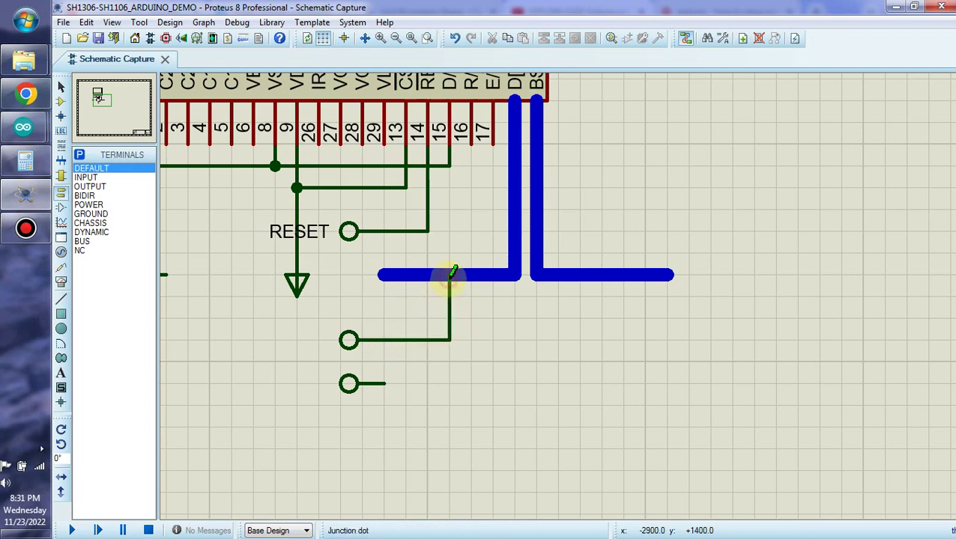
{"action": "left_click", "coordinate": [385, 384]}
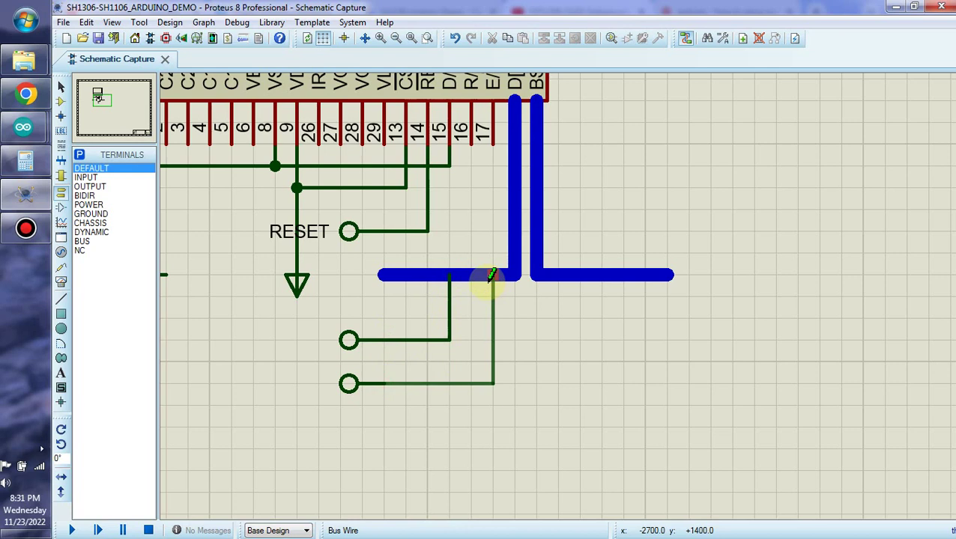
{"action": "left_click", "coordinate": [492, 275]}
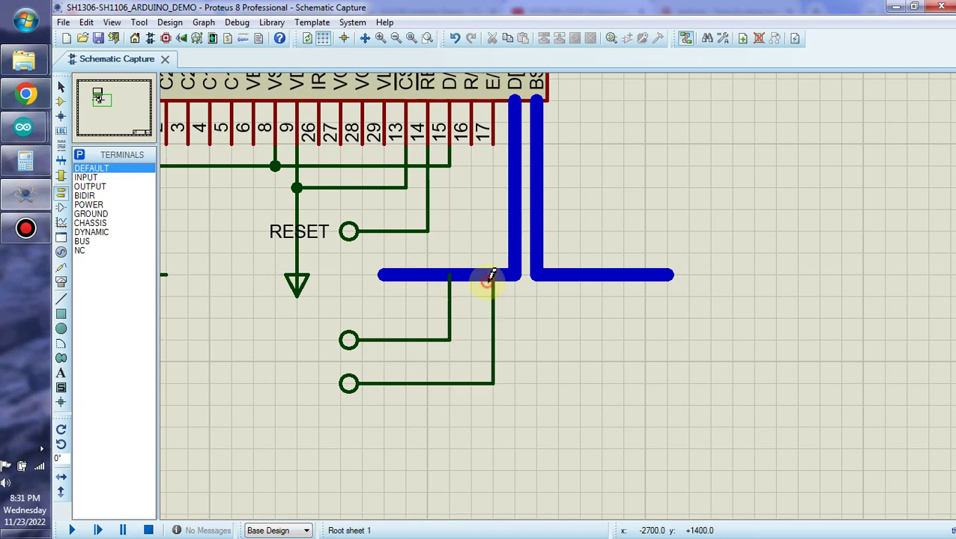
{"action": "left_click", "coordinate": [405, 339]}
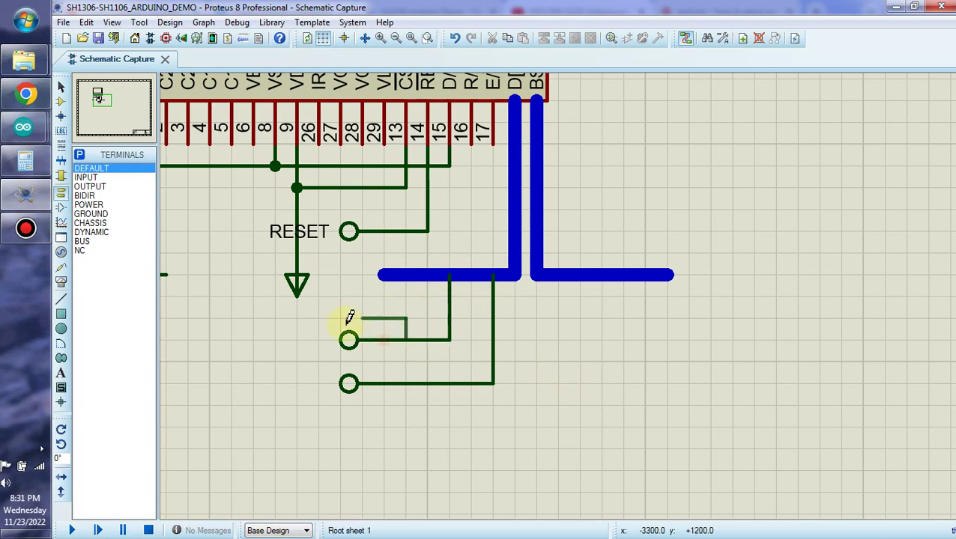
{"action": "left_click", "coordinate": [405, 276]}
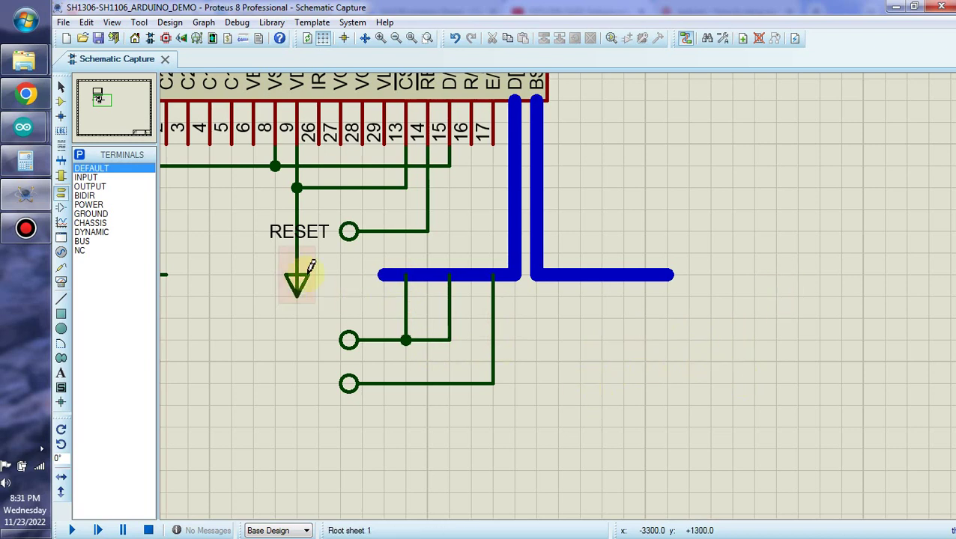
Step: Place a ground terminal below the BS[0..2] bus and wire it straight up to the bus
{"action": "left_click", "coordinate": [91, 215]}
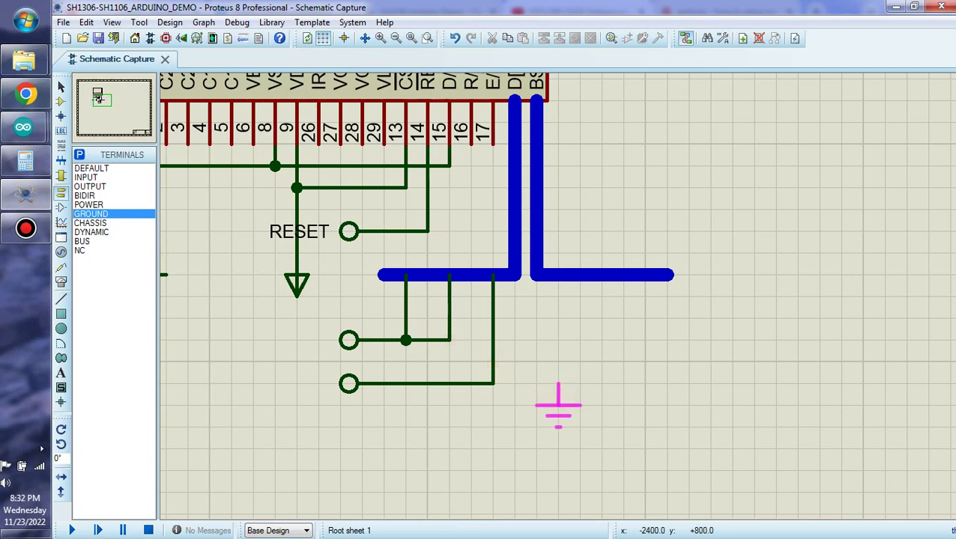
{"action": "left_click", "coordinate": [556, 383]}
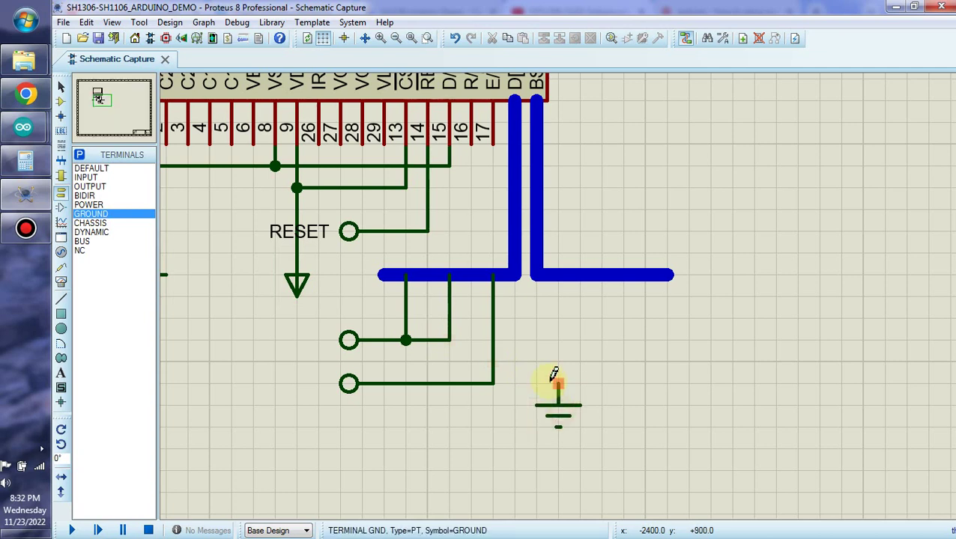
{"action": "left_click", "coordinate": [557, 383]}
{"action": "left_click", "coordinate": [558, 274]}
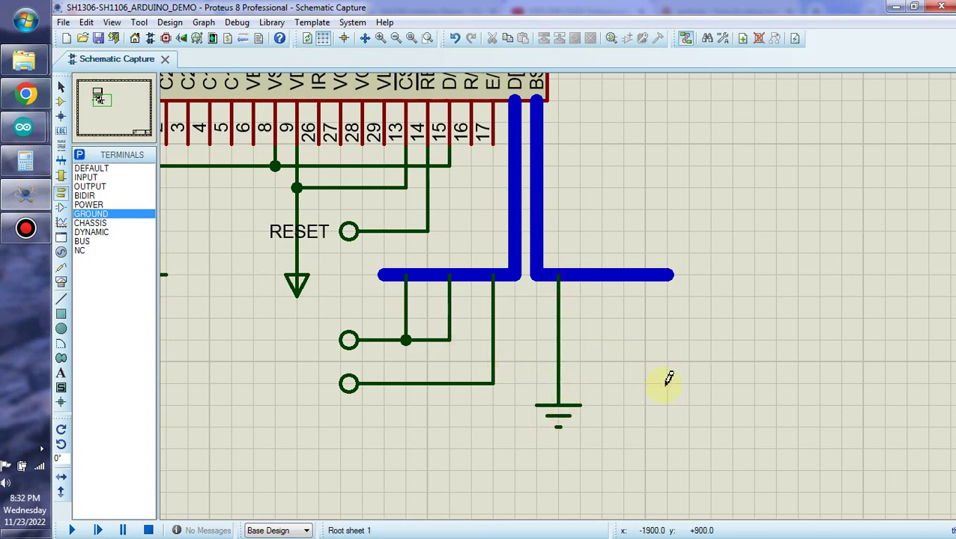
Step: Place a power terminal beside the new ground terminal, Y-mirror it to point down, and move it level with the ground terminal
{"action": "left_click", "coordinate": [88, 204]}
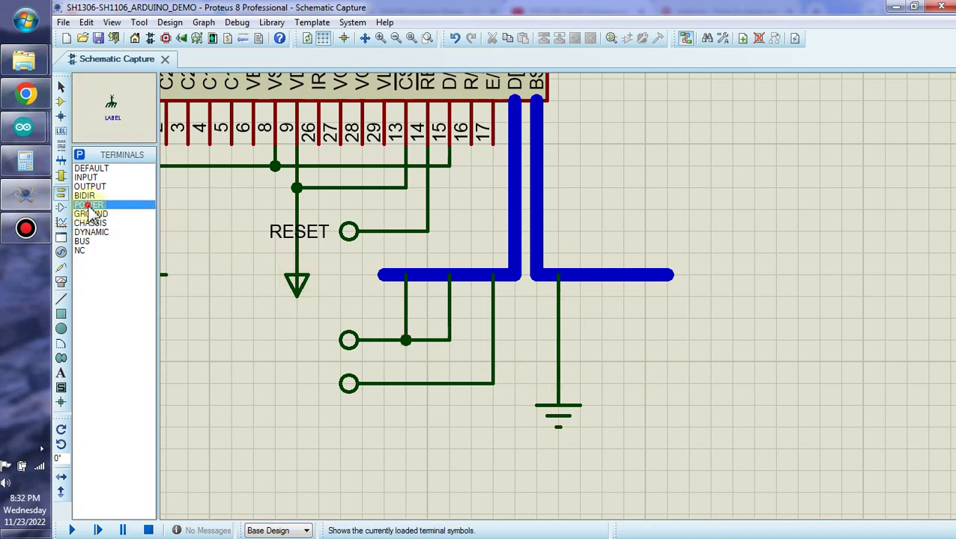
{"action": "left_click", "coordinate": [624, 388]}
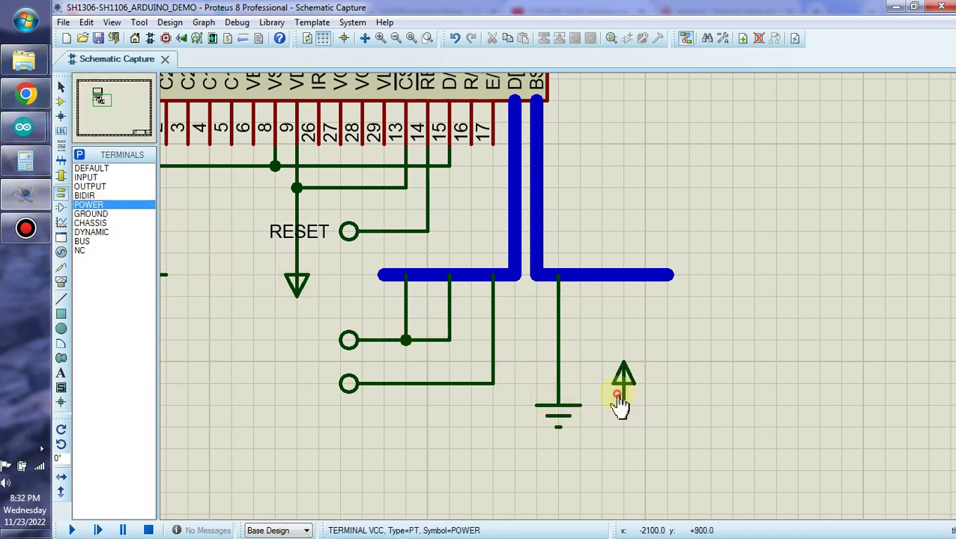
{"action": "right_click", "coordinate": [626, 393]}
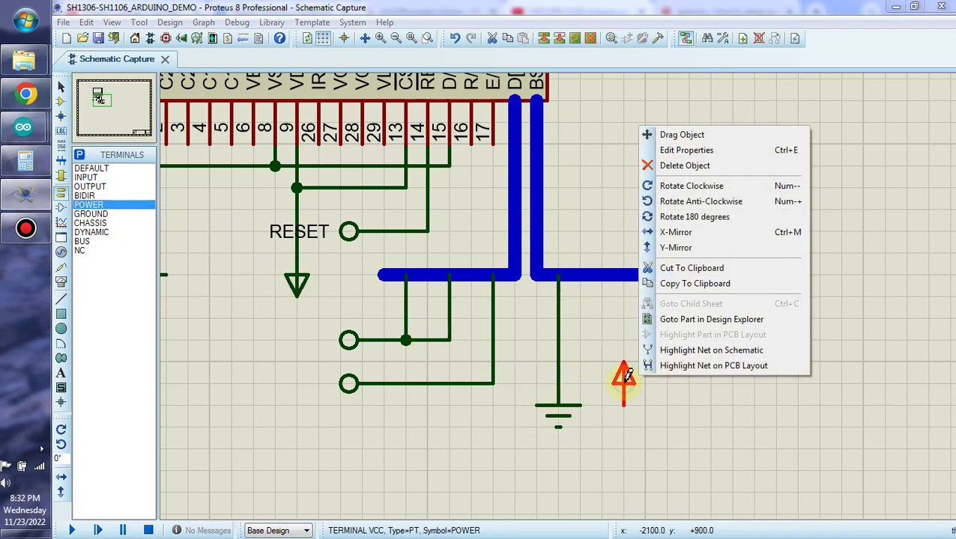
{"action": "left_click", "coordinate": [708, 245]}
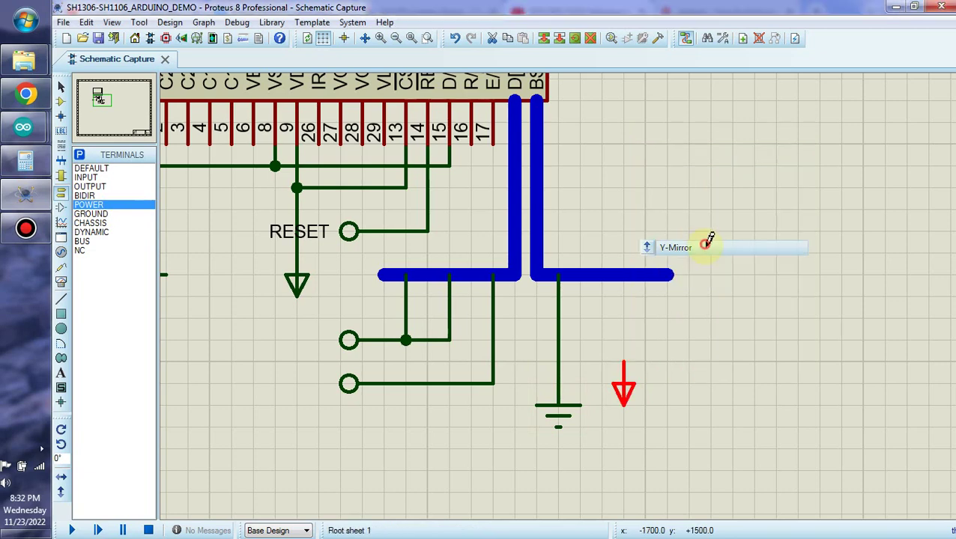
{"action": "double_click", "coordinate": [621, 388]}
{"action": "left_click", "coordinate": [615, 411]}
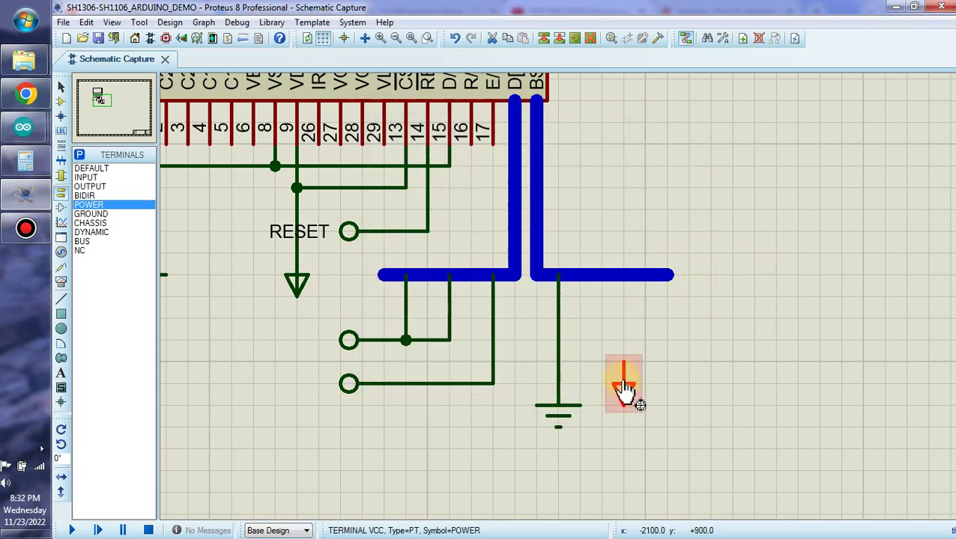
{"action": "left_click_drag", "start_coordinate": [626, 393], "coordinate": [626, 414]}
{"action": "left_click", "coordinate": [689, 417]}
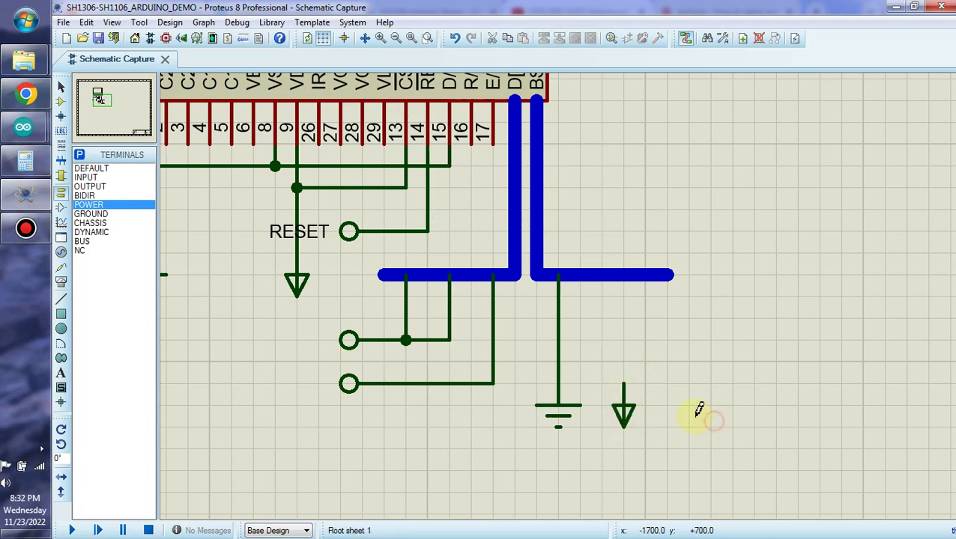
Step: Wire the new power terminal to the BS[0..2] bus and shift the terminal left so the wire runs straight
{"action": "left_click", "coordinate": [623, 382]}
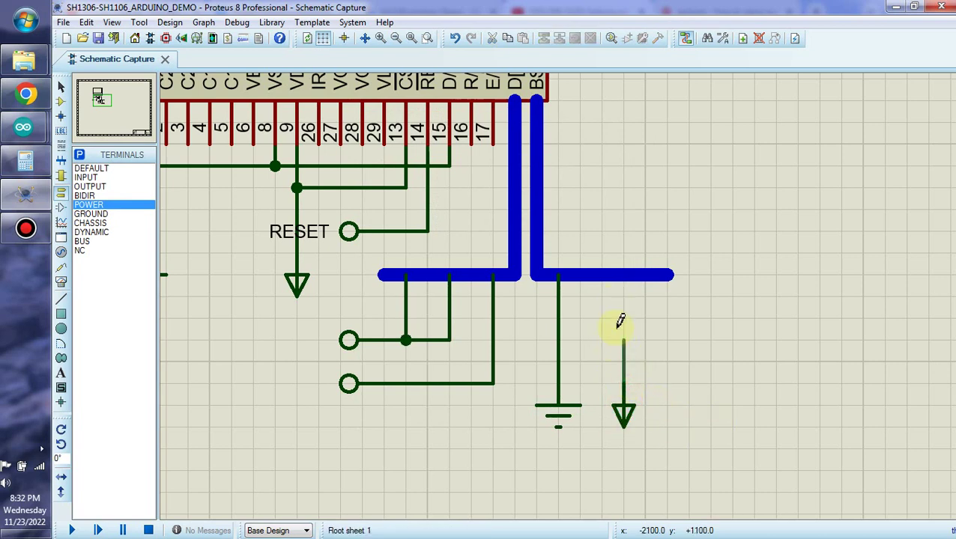
{"action": "left_click", "coordinate": [600, 275]}
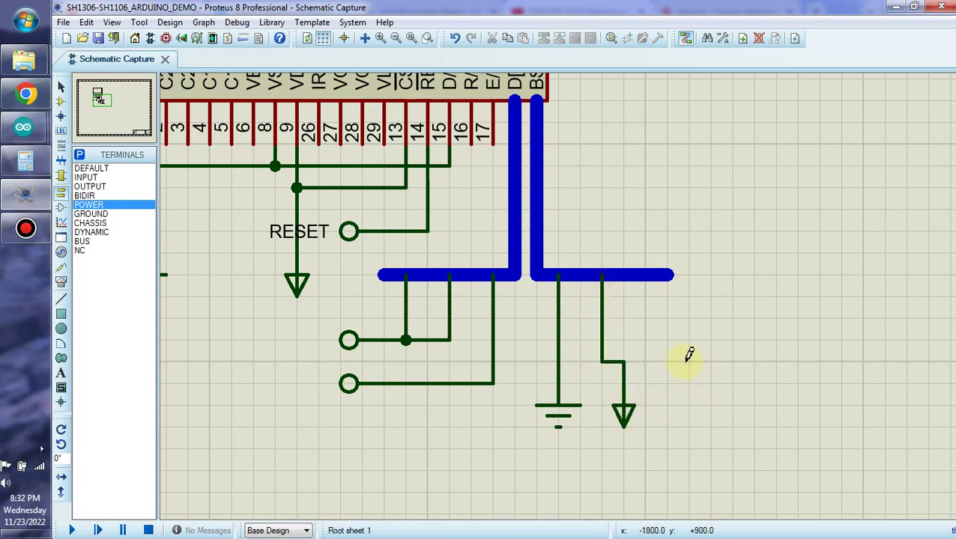
{"action": "left_click_drag", "start_coordinate": [629, 423], "coordinate": [603, 414]}
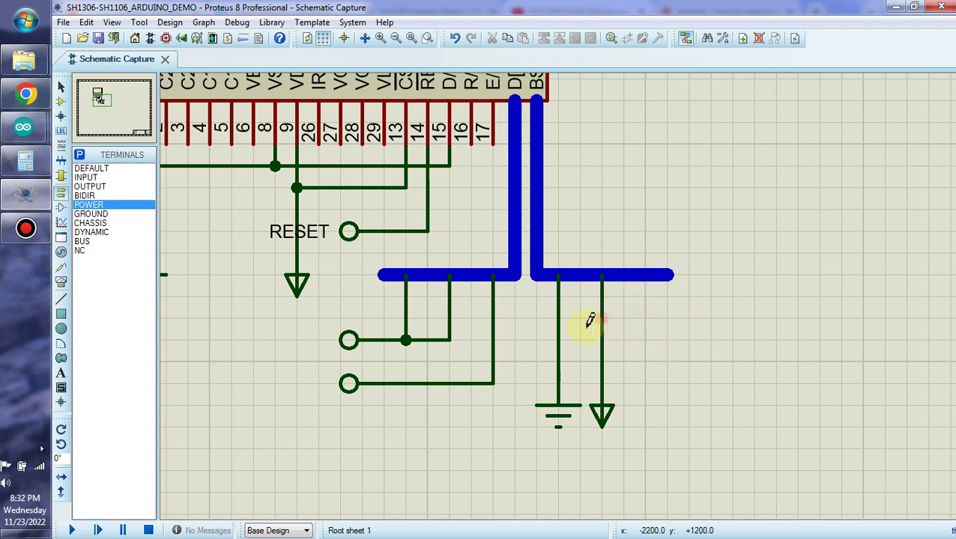
Step: Branch a wire from the new ground terminal's wire to a third position on the BS[0..2] bus
{"action": "left_click", "coordinate": [558, 341]}
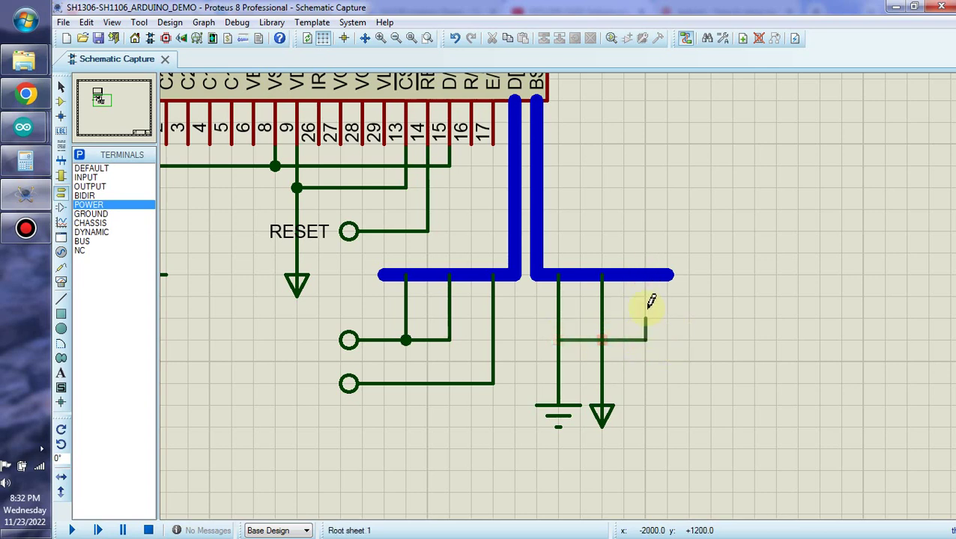
{"action": "left_click", "coordinate": [645, 275]}
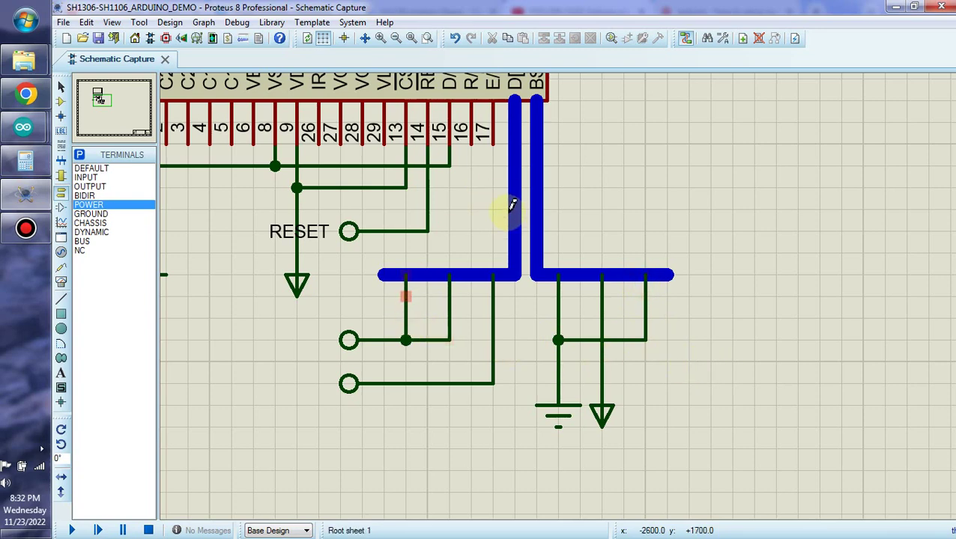
{"action": "key", "text": "F5"}
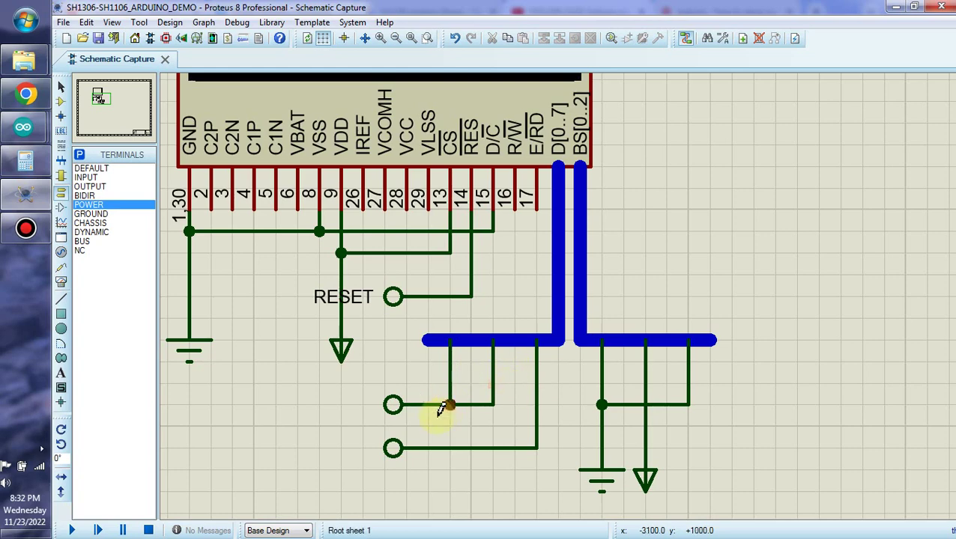
Step: Label the upper default terminal SDA and the lower one SCL
{"action": "double_click", "coordinate": [391, 405]}
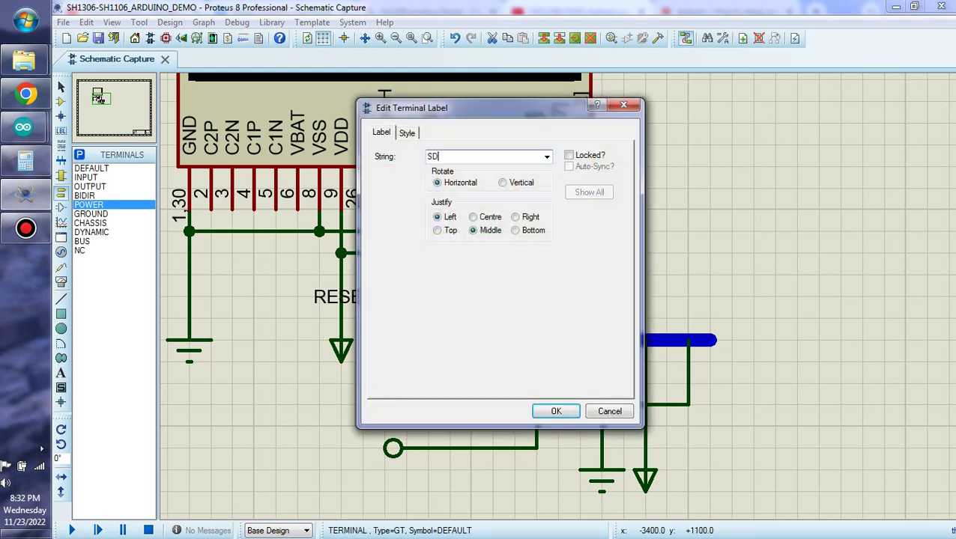
{"action": "left_click", "coordinate": [556, 411]}
{"action": "double_click", "coordinate": [393, 449]}
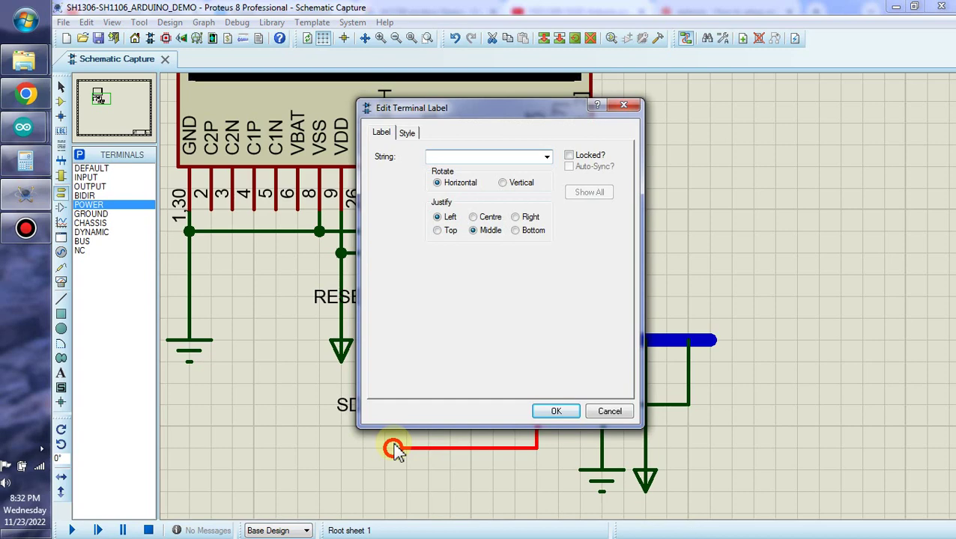
{"action": "type", "text": "SCL"}
{"action": "left_click", "coordinate": [568, 408]}
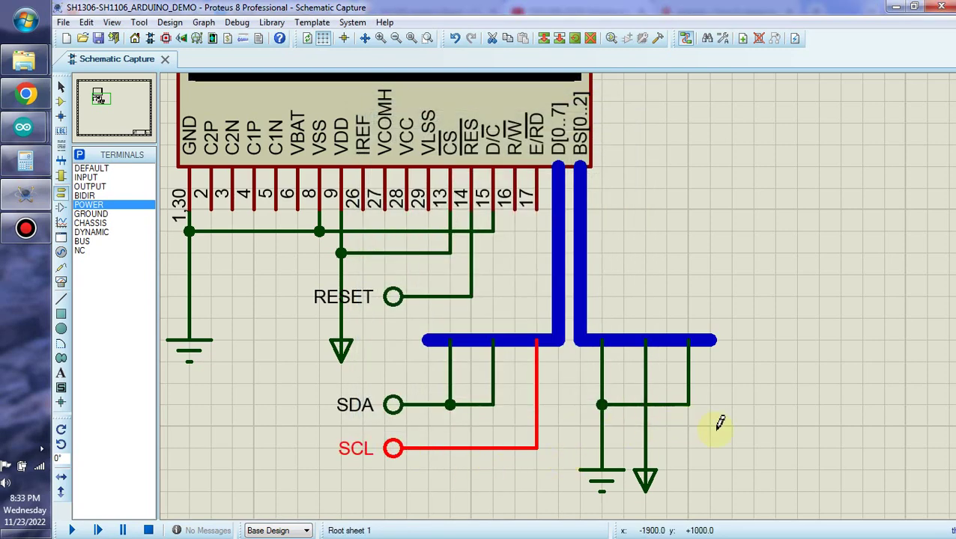
{"action": "left_click", "coordinate": [719, 423]}
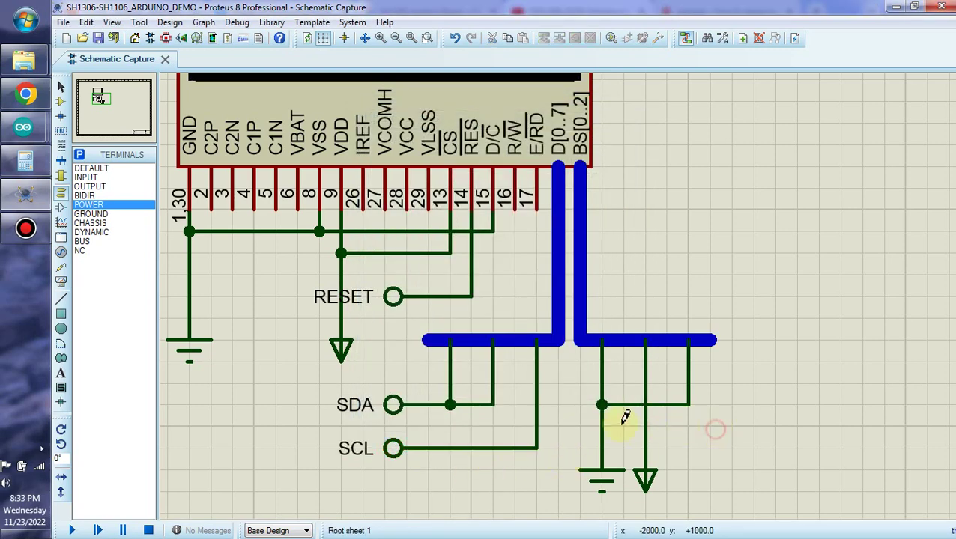
Step: Place wire labels on the two SDA branches into the D[0..7] bus: D2 on the left one and D1 on the right one
{"action": "left_click", "coordinate": [602, 382]}
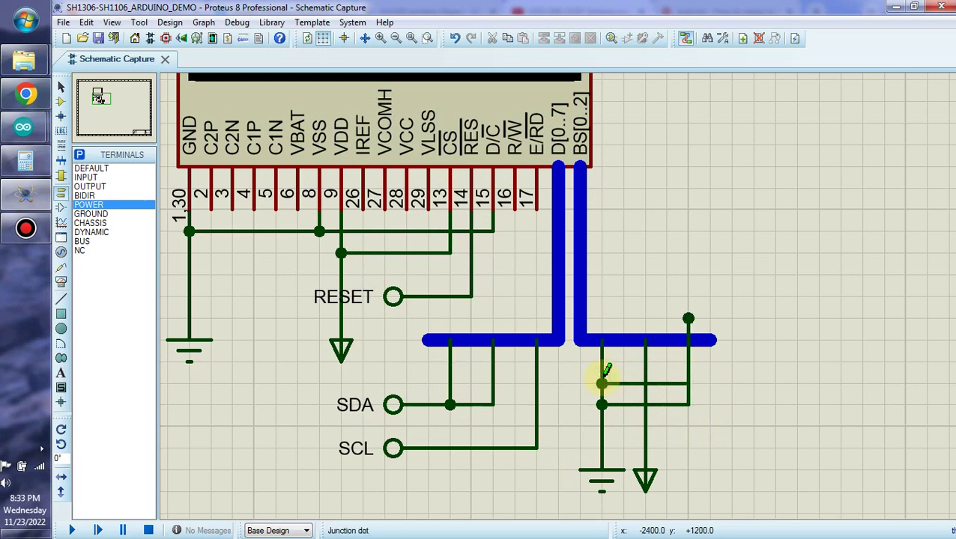
{"action": "key", "text": "ctrl+z"}
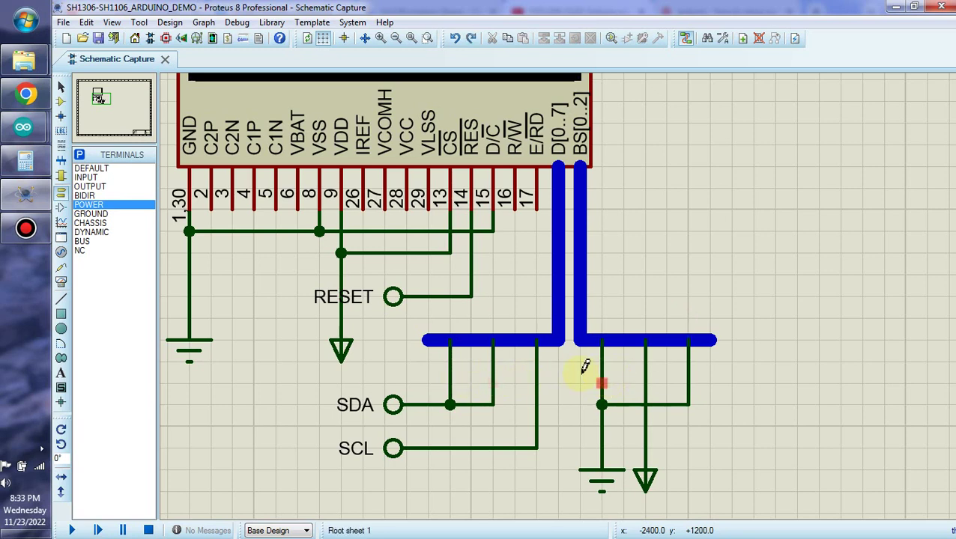
{"action": "right_click", "coordinate": [450, 375]}
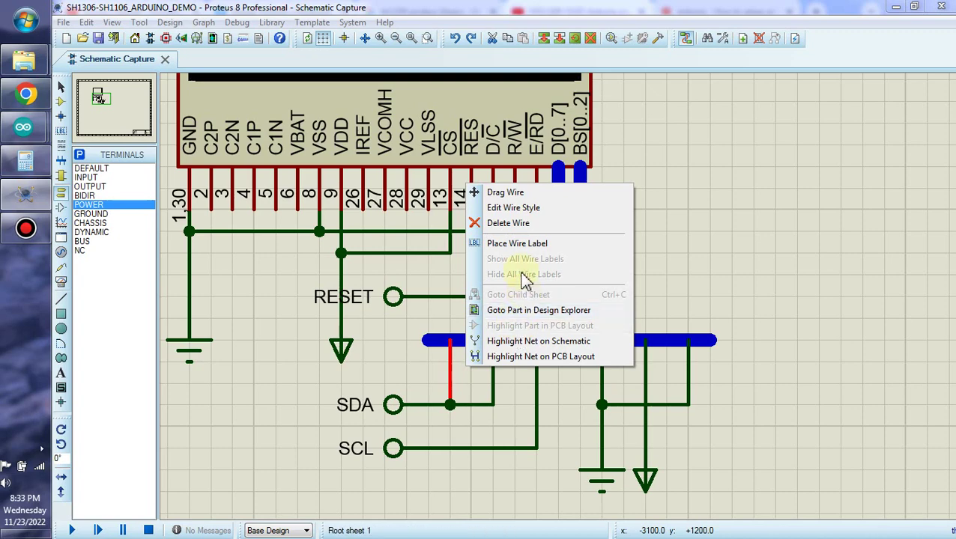
{"action": "left_click", "coordinate": [554, 245]}
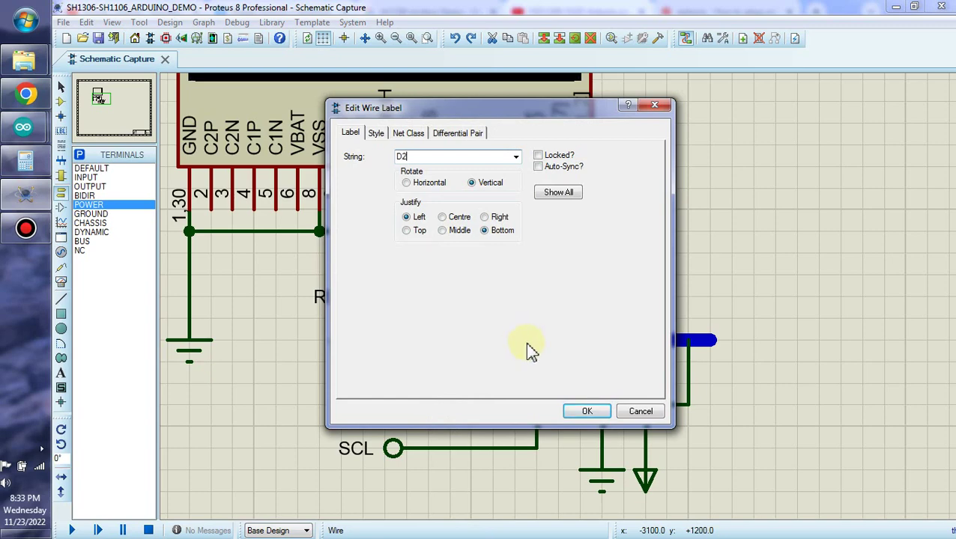
{"action": "left_click", "coordinate": [582, 413]}
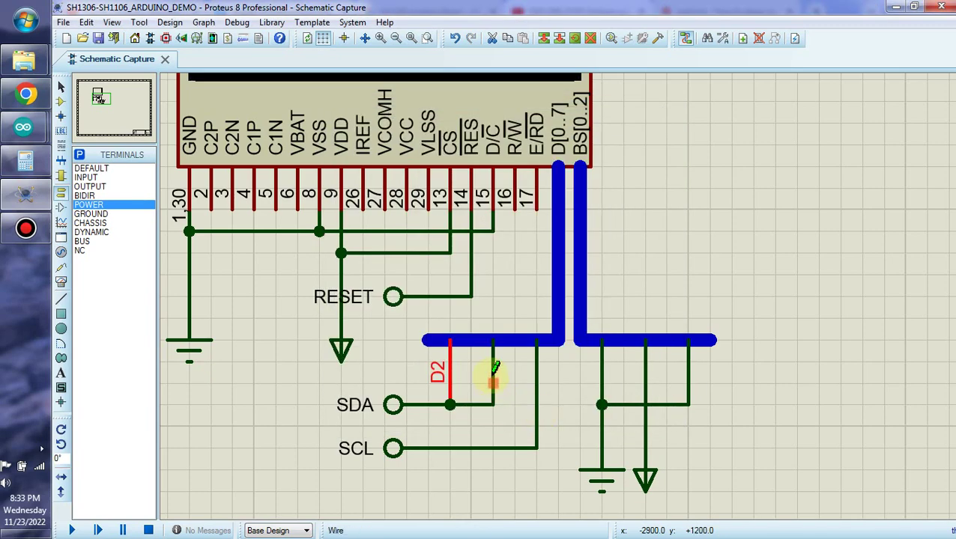
{"action": "right_click", "coordinate": [492, 373]}
{"action": "left_click", "coordinate": [581, 248]}
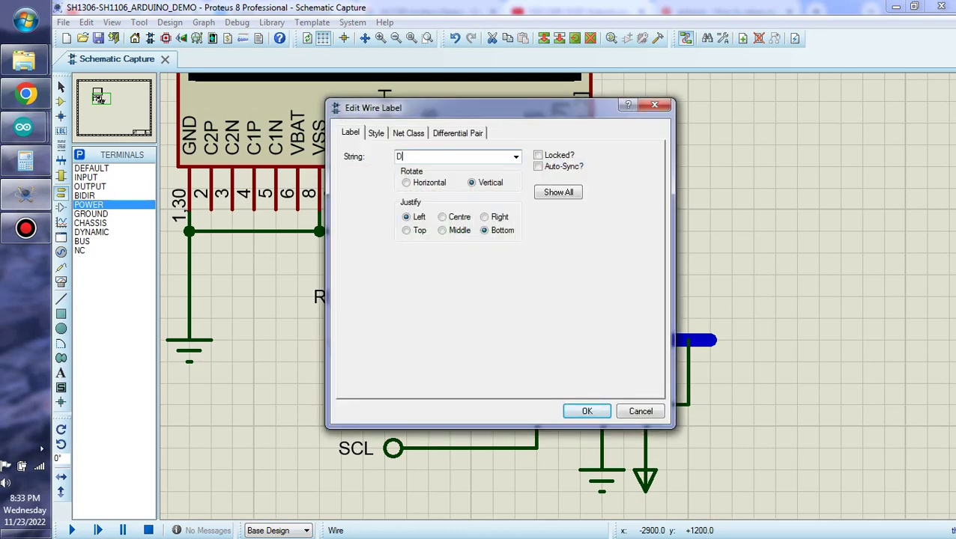
{"action": "left_click", "coordinate": [571, 408]}
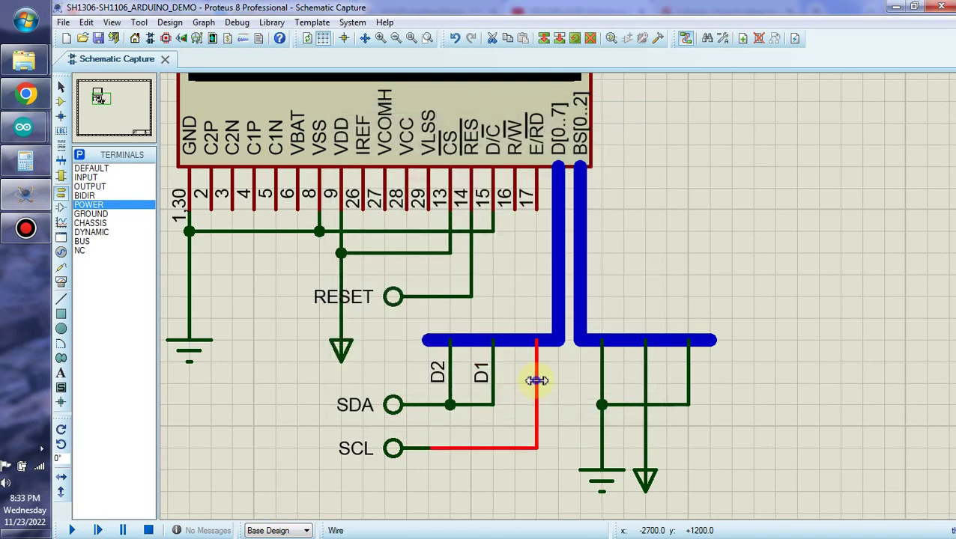
Step: Place the wire label D0 on the SCL wire running to the D[0..7] bus
{"action": "right_click", "coordinate": [537, 375]}
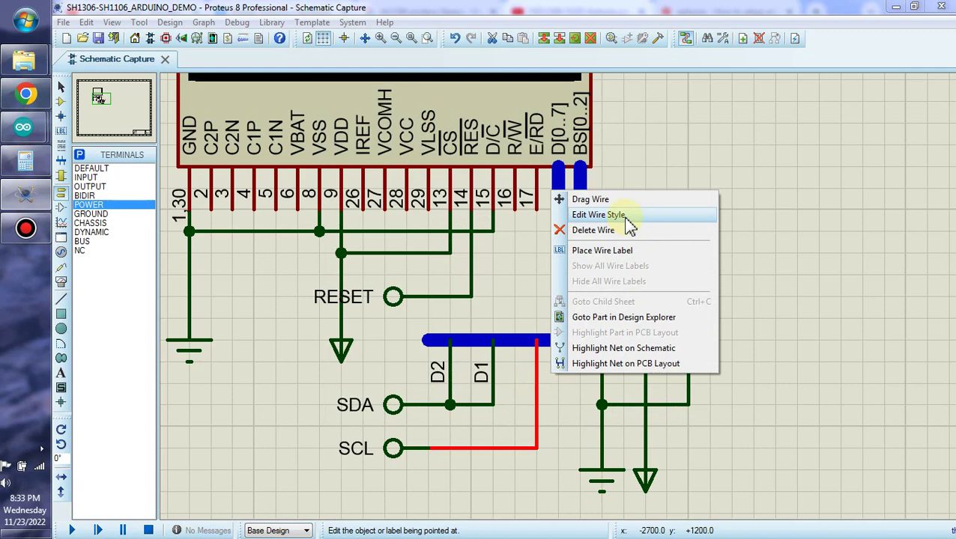
{"action": "left_click", "coordinate": [615, 250]}
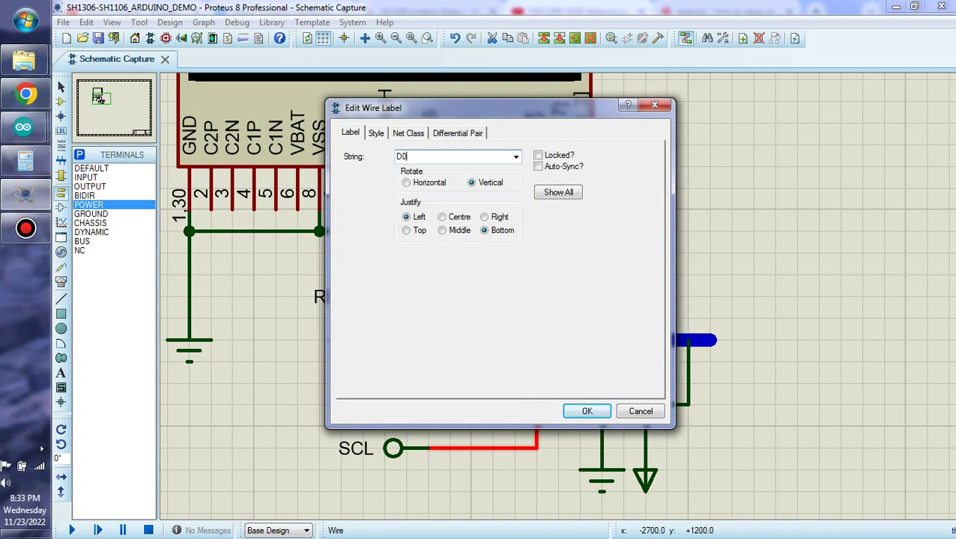
{"action": "left_click", "coordinate": [586, 411]}
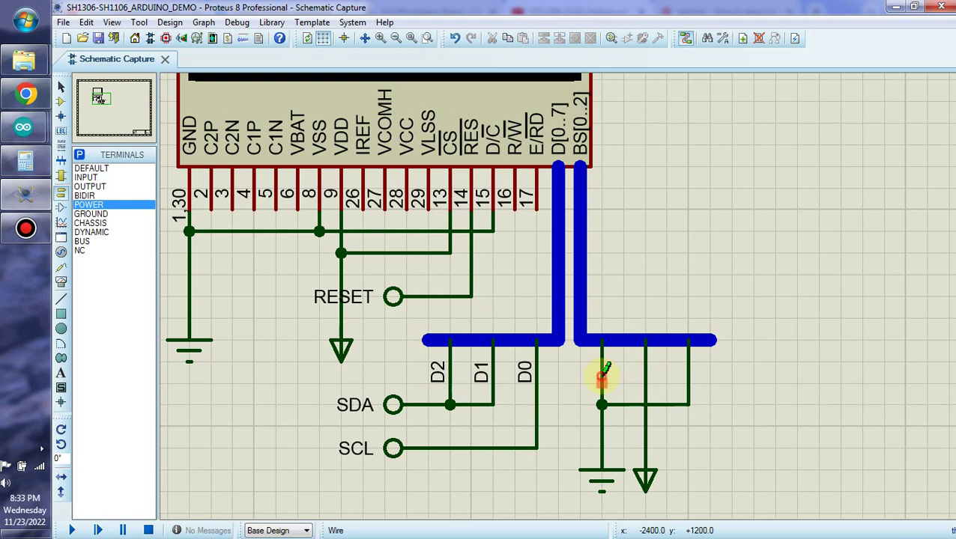
Step: Place the wire label BS0 on the ground wire where it meets the BS[0..2] bus
{"action": "left_click", "coordinate": [602, 382]}
{"action": "key", "text": "ctrl+z"}
{"action": "right_click", "coordinate": [603, 374]}
{"action": "left_click", "coordinate": [641, 247]}
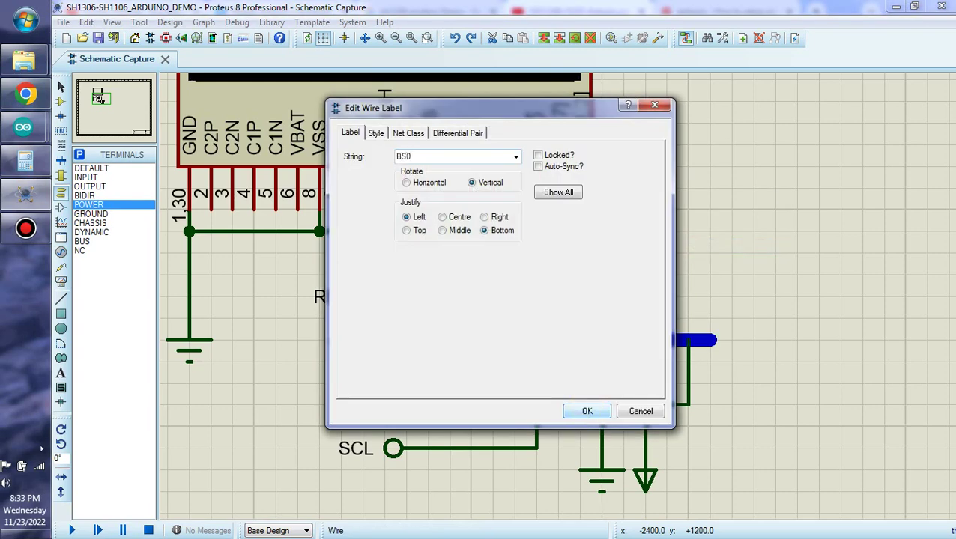
{"action": "left_click", "coordinate": [605, 418]}
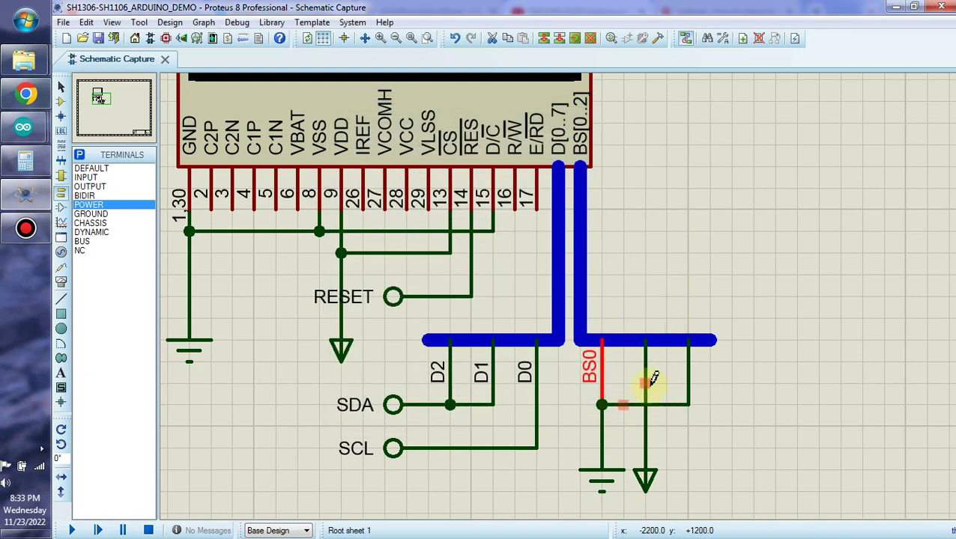
Step: Label the power terminal's bus wire BS1 and the outer ground branch into the bus BS2
{"action": "right_click", "coordinate": [649, 382]}
{"action": "key", "text": "Escape"}
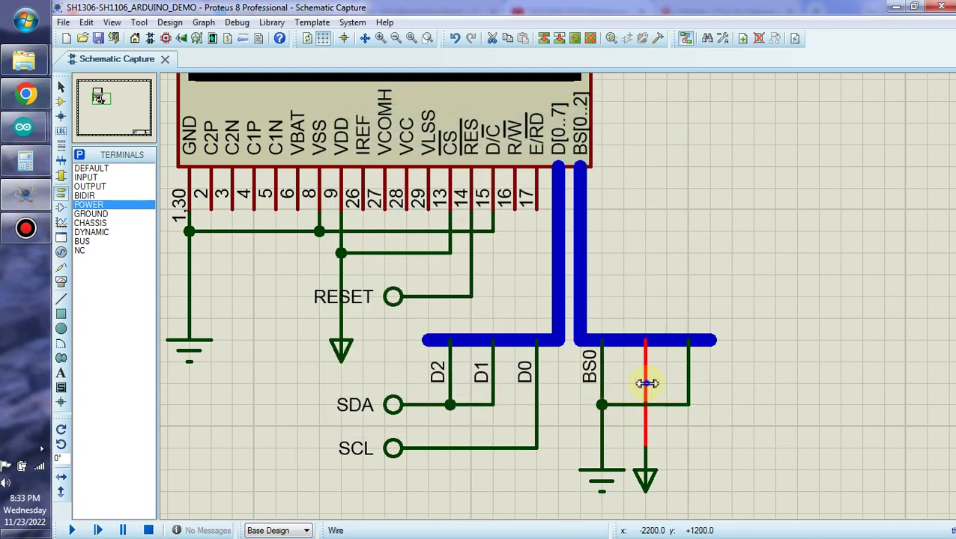
{"action": "right_click", "coordinate": [646, 382]}
{"action": "left_click", "coordinate": [712, 253]}
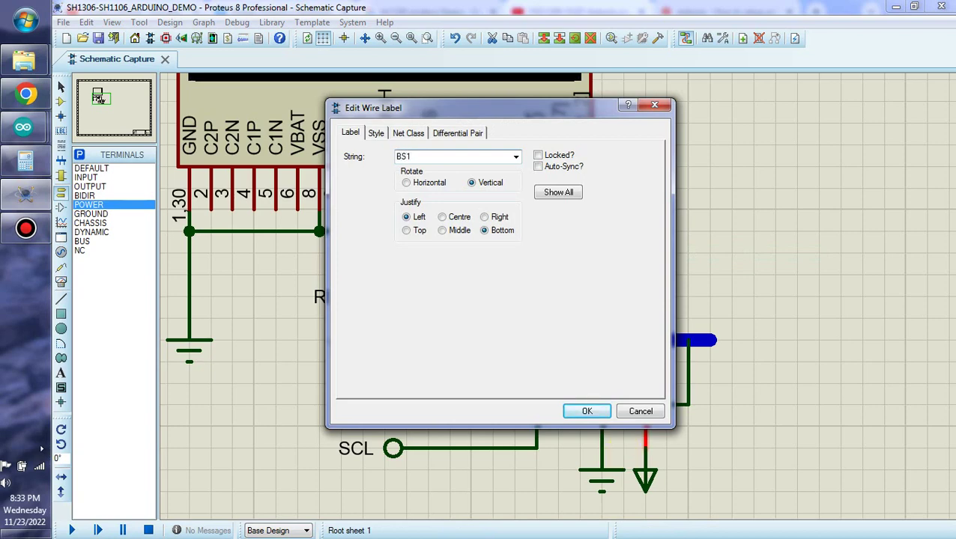
{"action": "left_click", "coordinate": [592, 412]}
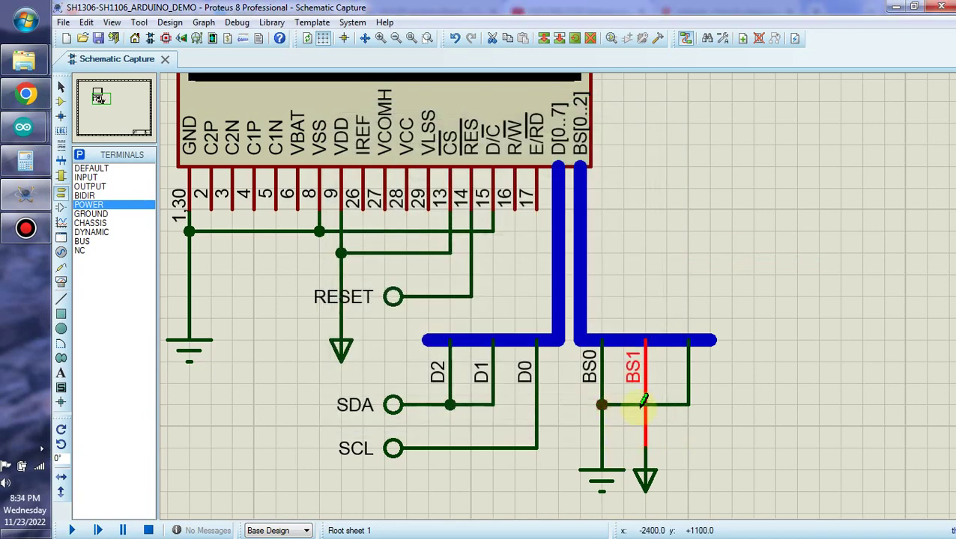
{"action": "right_click", "coordinate": [686, 376]}
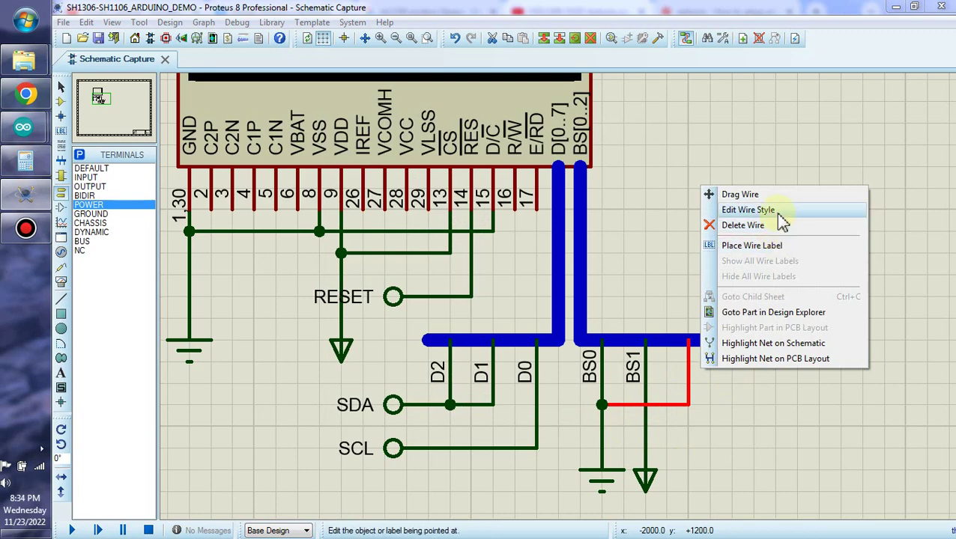
{"action": "left_click", "coordinate": [783, 245]}
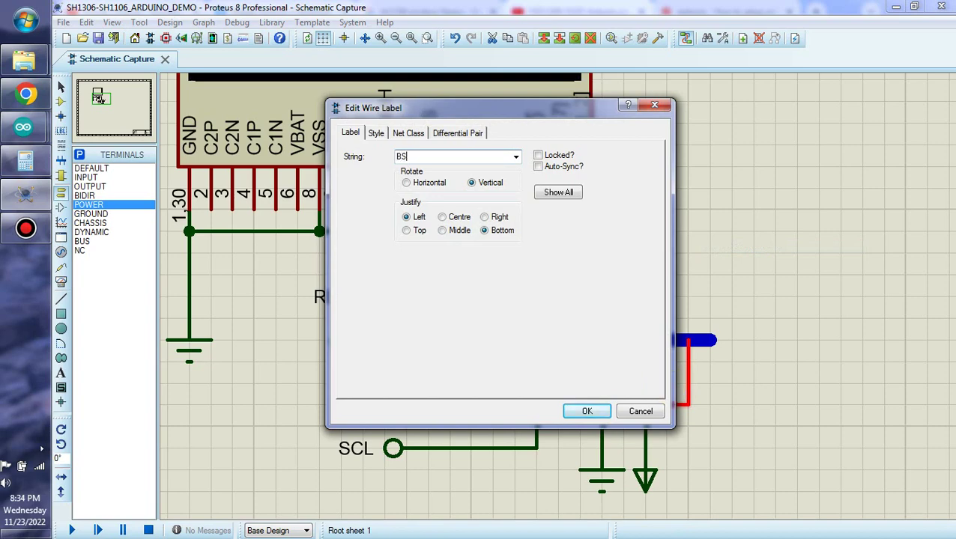
{"action": "left_click", "coordinate": [586, 412]}
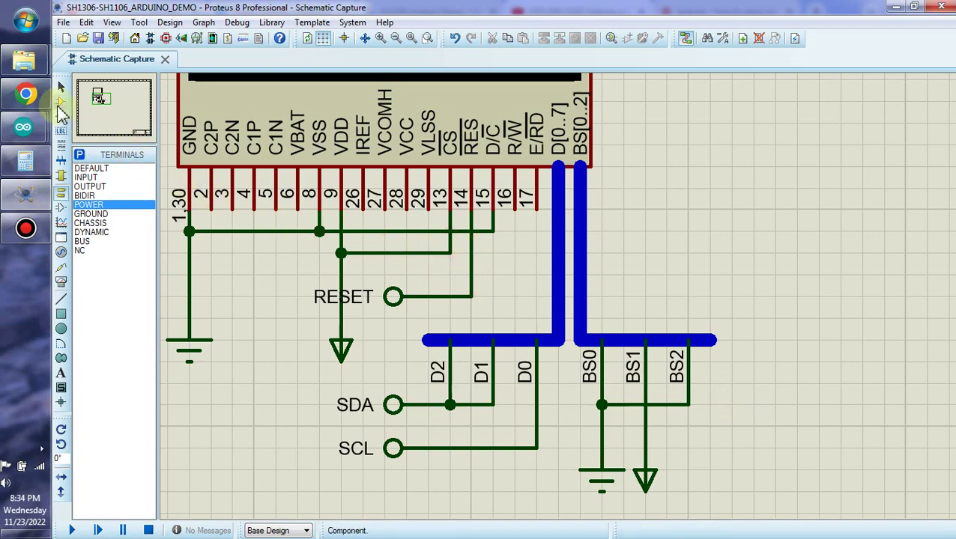
Step: Switch to Chrome and study the OLED wiring in the reference SSD1306 video at full screen
{"action": "left_click", "coordinate": [24, 94]}
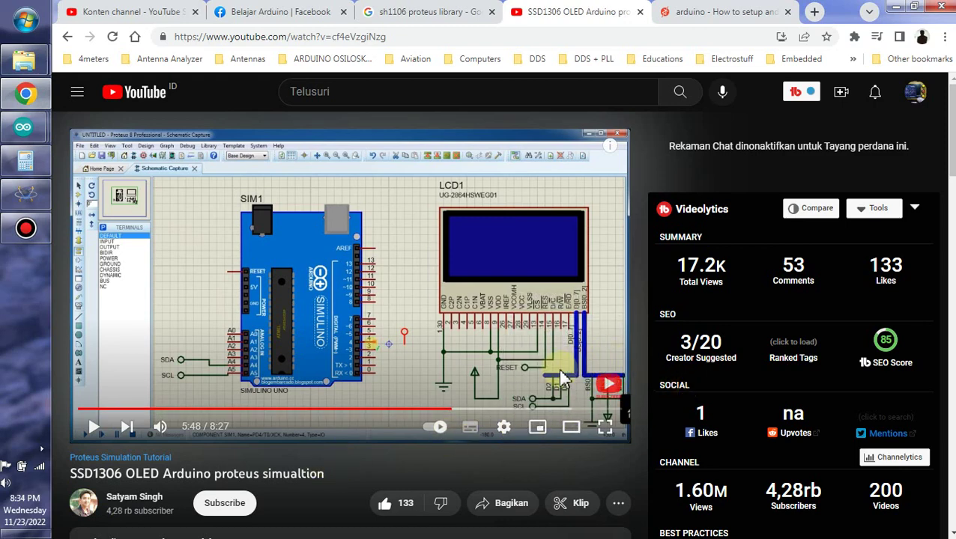
{"action": "mouse_move", "coordinate": [605, 383]}
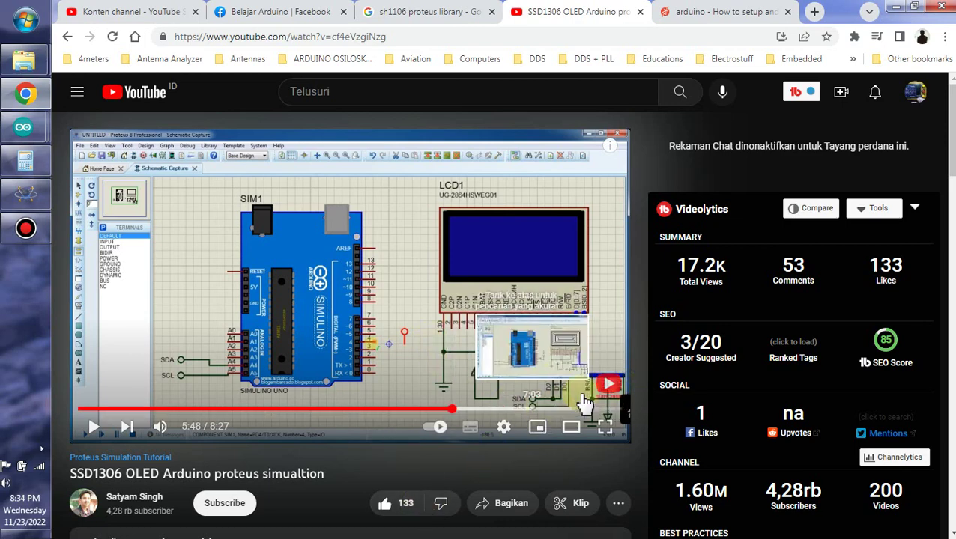
{"action": "left_click", "coordinate": [605, 428]}
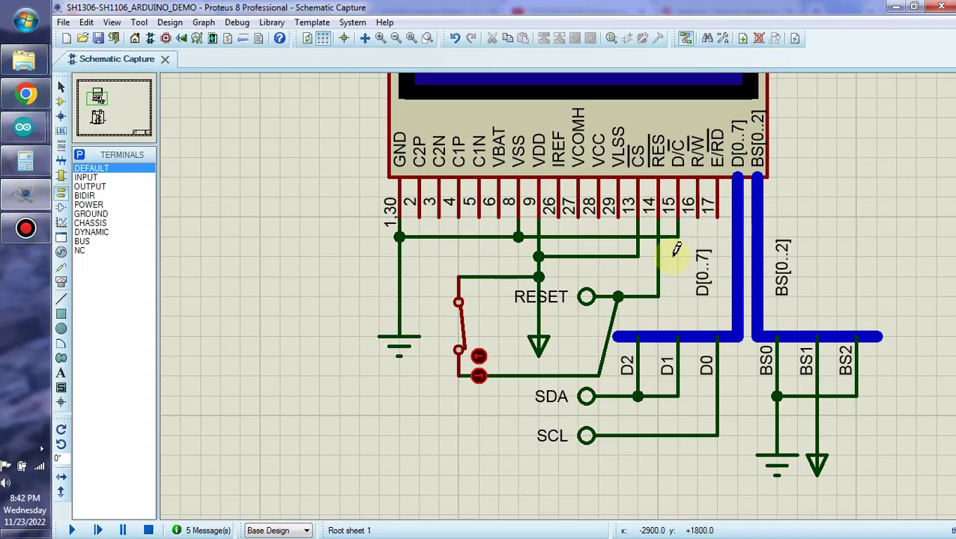
Step: Delete the wire from the D/C pin to VSS and the wire from the CS pin to VDD
{"action": "left_click", "coordinate": [61, 87]}
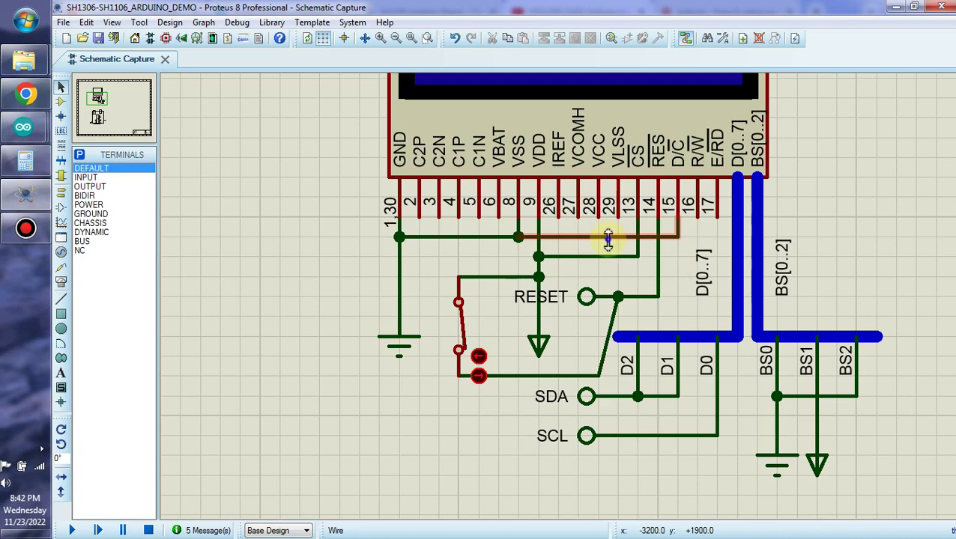
{"action": "right_click", "coordinate": [631, 238]}
{"action": "left_click", "coordinate": [661, 274]}
{"action": "right_click", "coordinate": [621, 256]}
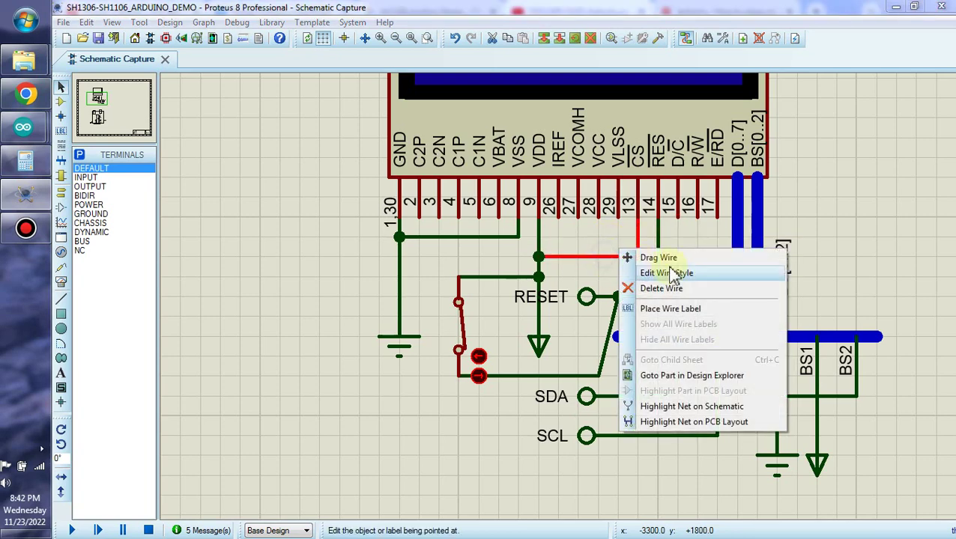
{"action": "left_click", "coordinate": [662, 289]}
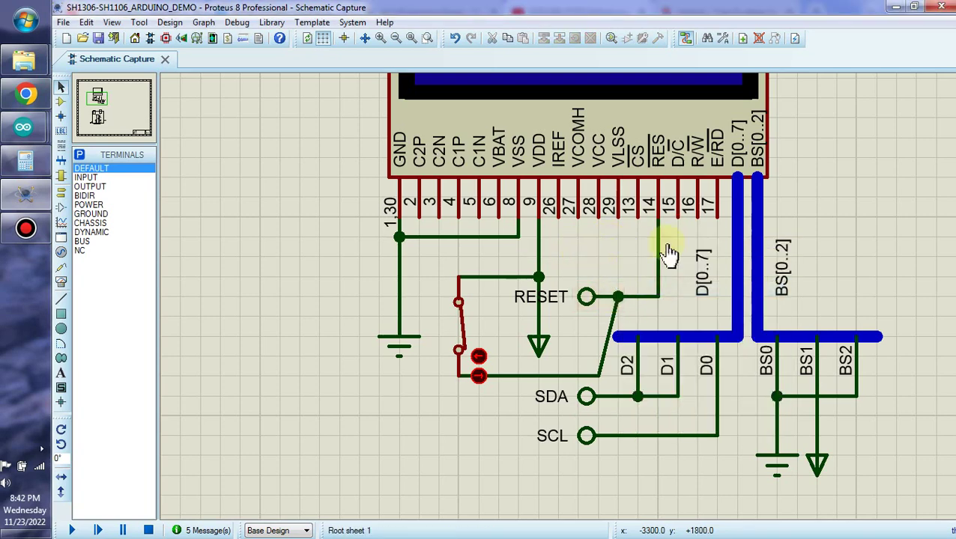
Step: Switch to Chrome to recheck the CS and D/C connections in the reference video, and return to Proteus
{"action": "left_click", "coordinate": [30, 101]}
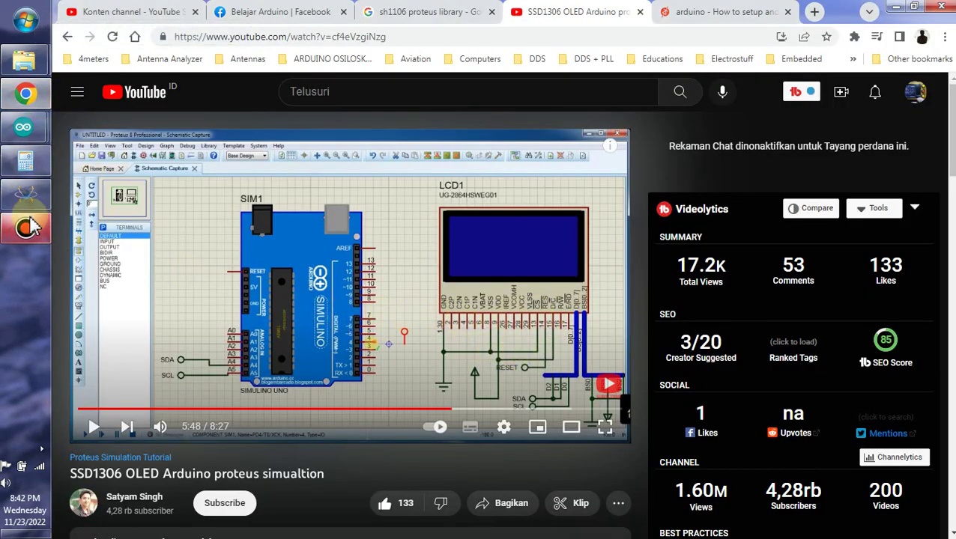
{"action": "mouse_move", "coordinate": [32, 113]}
{"action": "mouse_move", "coordinate": [24, 193]}
{"action": "left_click", "coordinate": [133, 154]}
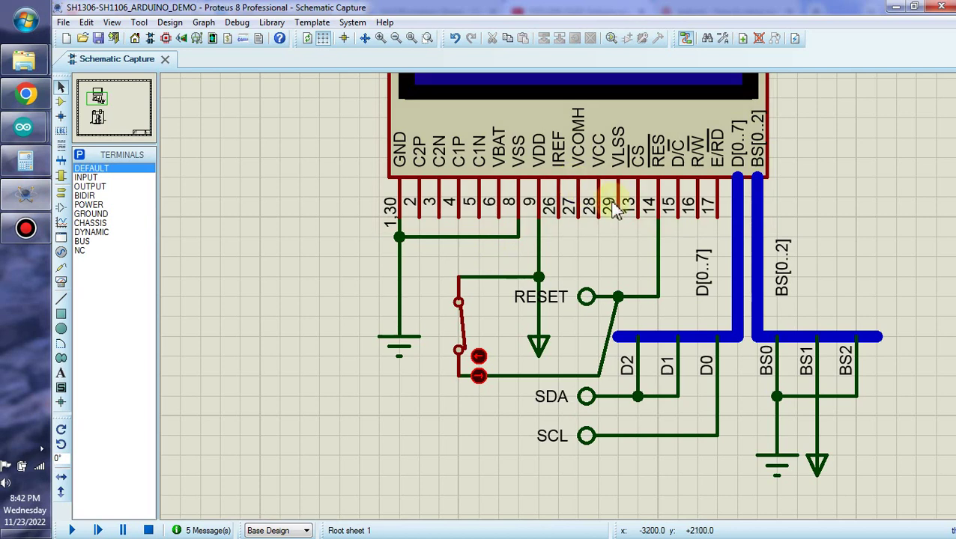
Step: Wire the CS pin (13) to the ground line at the VSS pin
{"action": "left_click", "coordinate": [637, 216]}
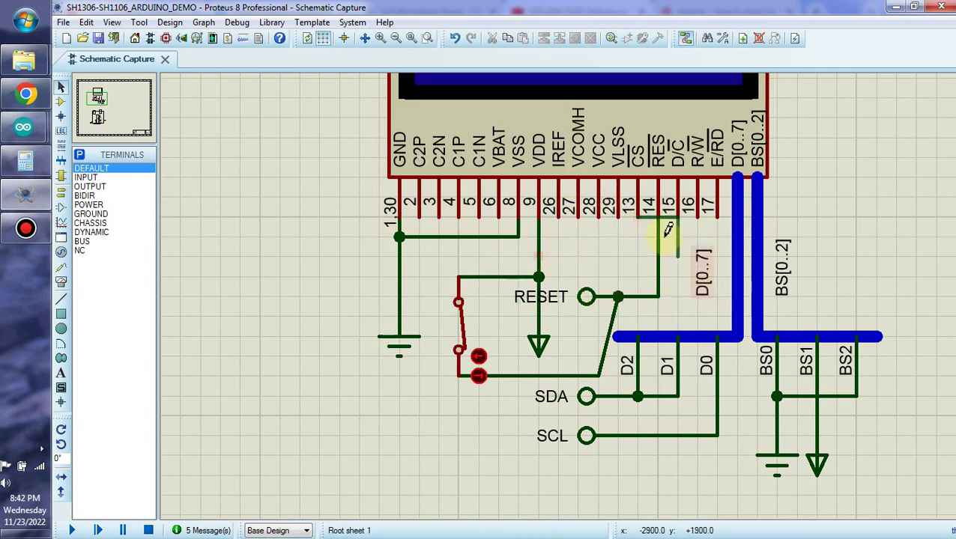
{"action": "left_click", "coordinate": [519, 237]}
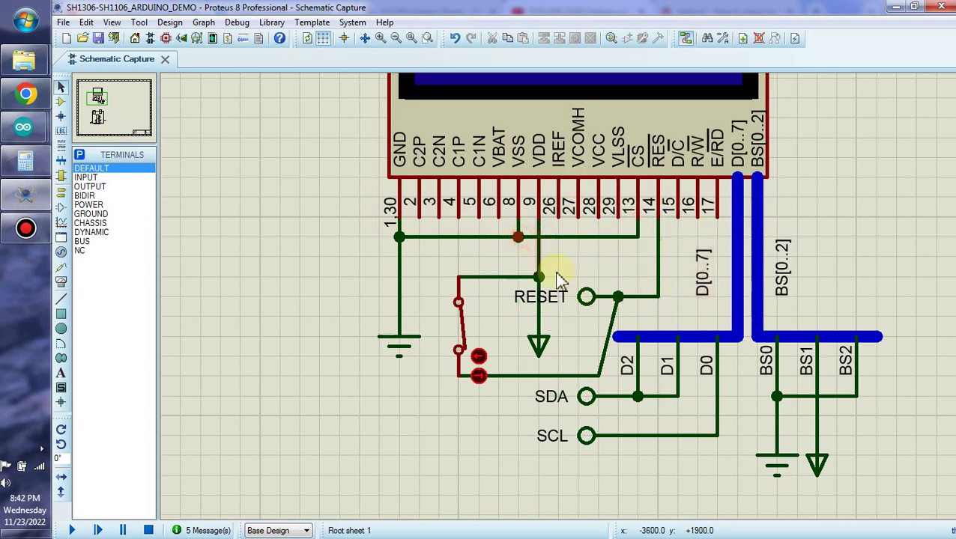
Step: Wire the display's D/C pin (15) to the VDD power line at the existing junction
{"action": "left_click", "coordinate": [676, 217]}
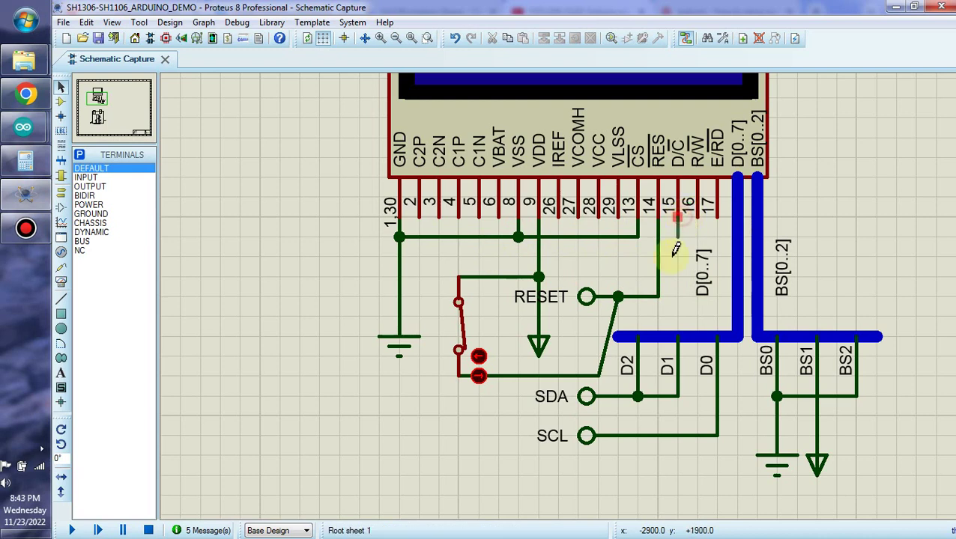
{"action": "left_click", "coordinate": [538, 276]}
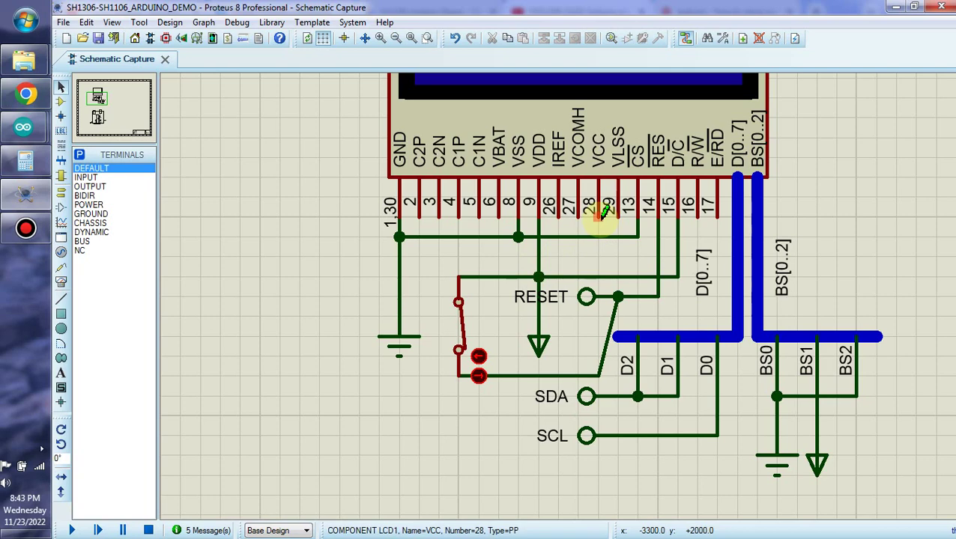
{"action": "key", "text": "F7"}
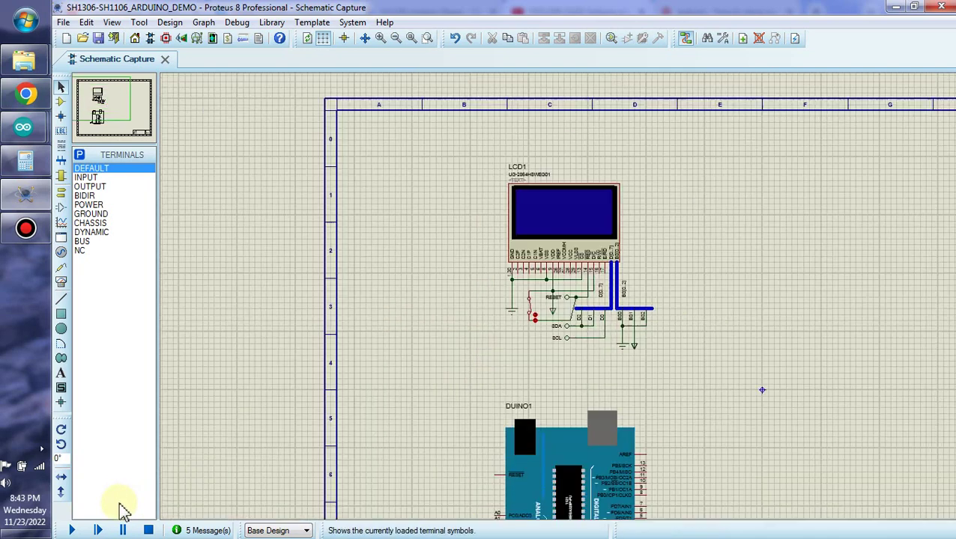
Step: Recheck the reference video in Chrome, return to Proteus and start the simulation with the OLED display in view
{"action": "left_click", "coordinate": [25, 93]}
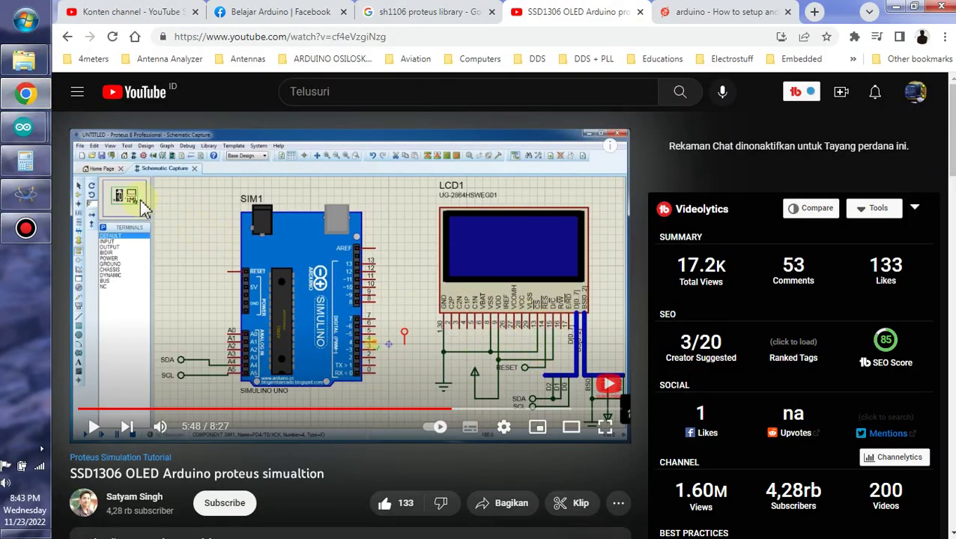
{"action": "left_click", "coordinate": [33, 204]}
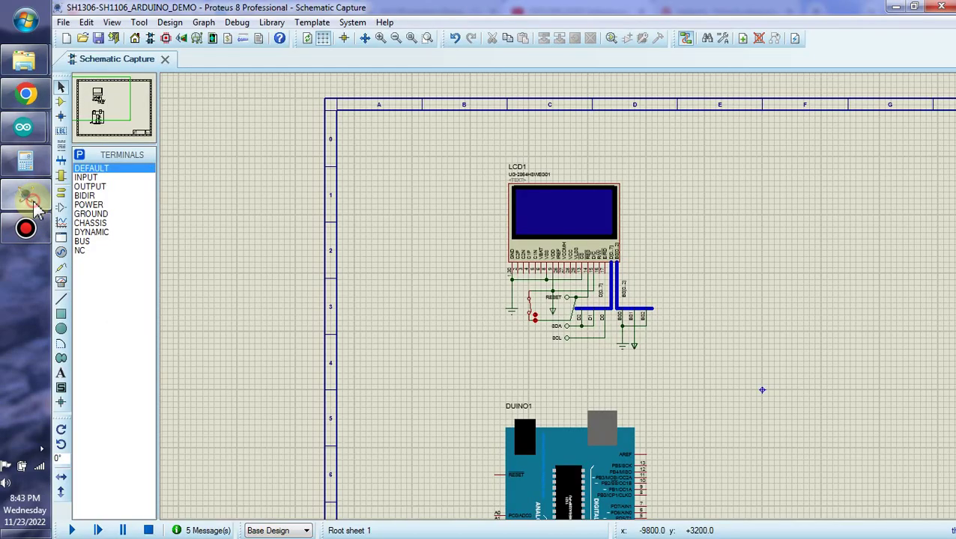
{"action": "scroll", "coordinate": [273, 441], "scroll_direction": "up", "scroll_amount": 2}
{"action": "scroll", "coordinate": [537, 324], "scroll_direction": "down", "scroll_amount": 4}
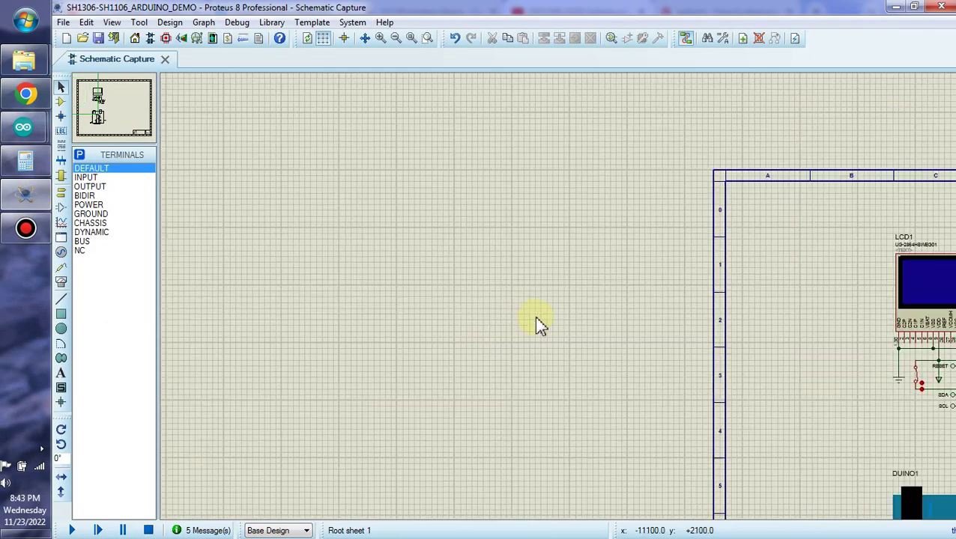
{"action": "scroll", "coordinate": [562, 305], "scroll_direction": "up", "scroll_amount": 4}
{"action": "scroll", "coordinate": [562, 307], "scroll_direction": "up", "scroll_amount": 2}
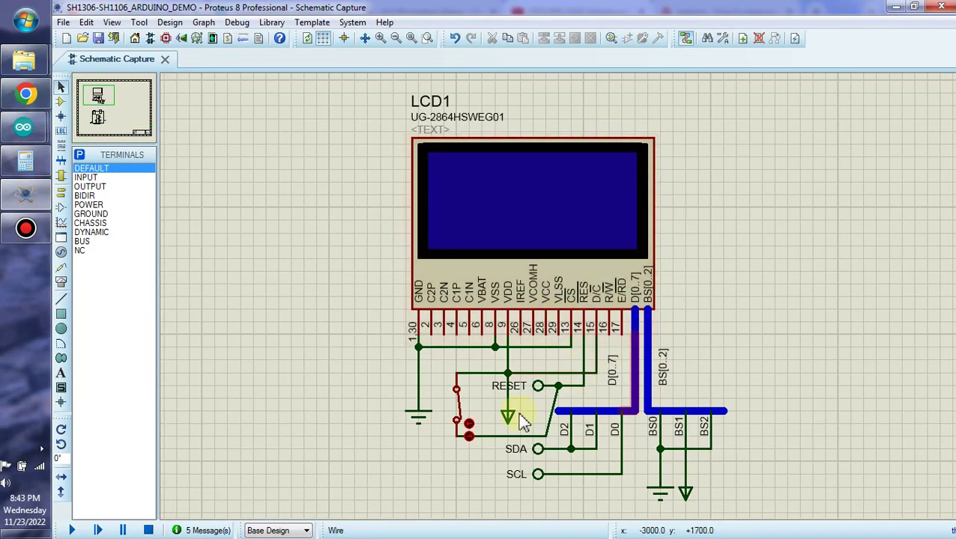
{"action": "left_click", "coordinate": [72, 528]}
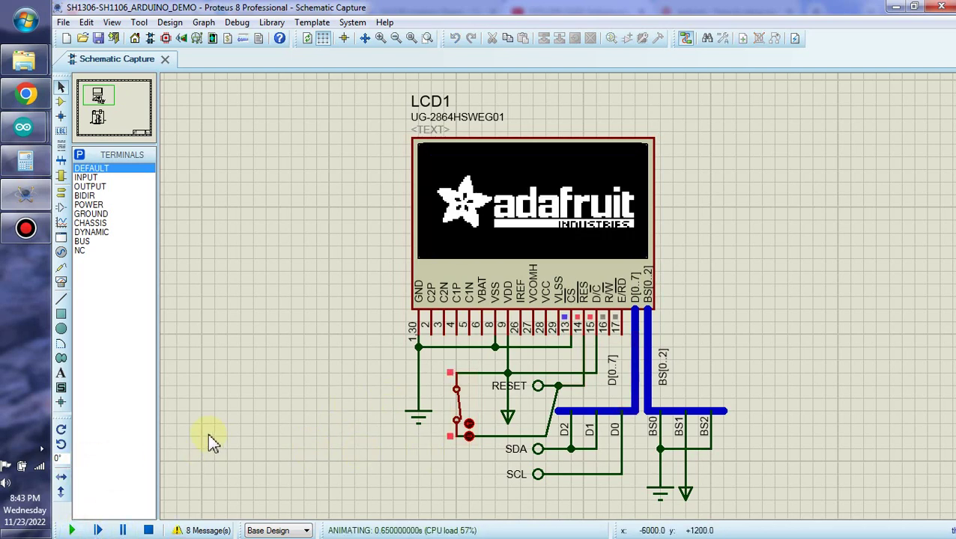
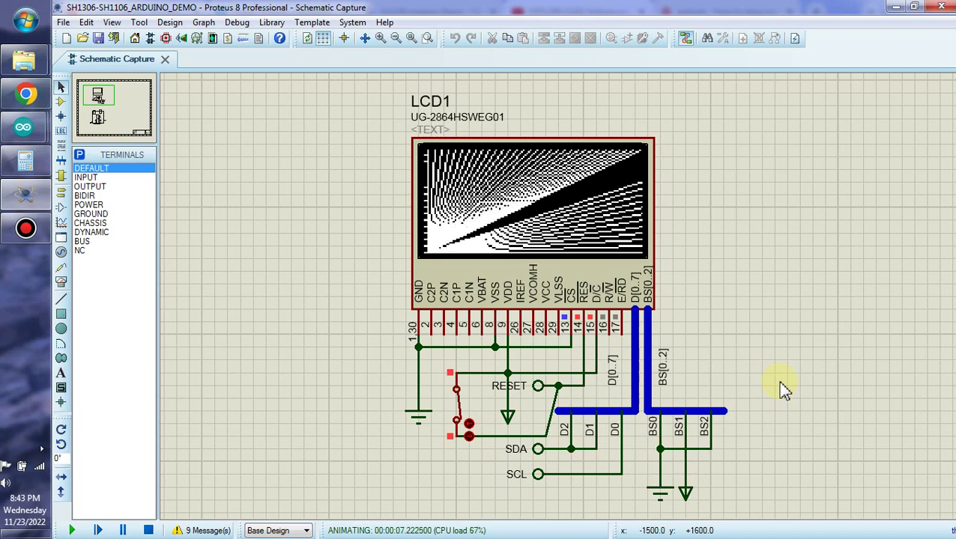
Step: Open the switch on the RESET line during the simulation and examine the logic state at the display's RES pin (14)
{"action": "left_click", "coordinate": [454, 405]}
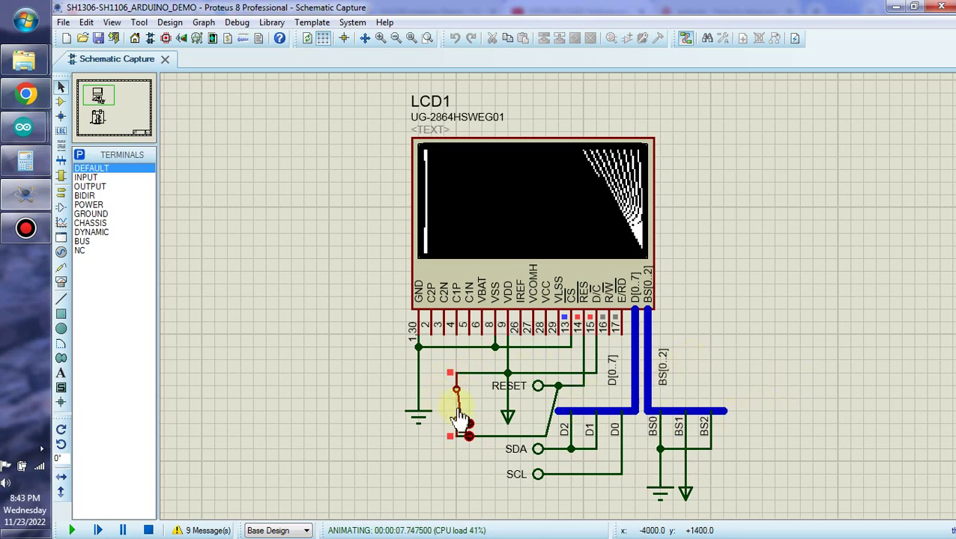
{"action": "scroll", "coordinate": [453, 390], "scroll_direction": "down", "scroll_amount": 1}
{"action": "left_click", "coordinate": [518, 350]}
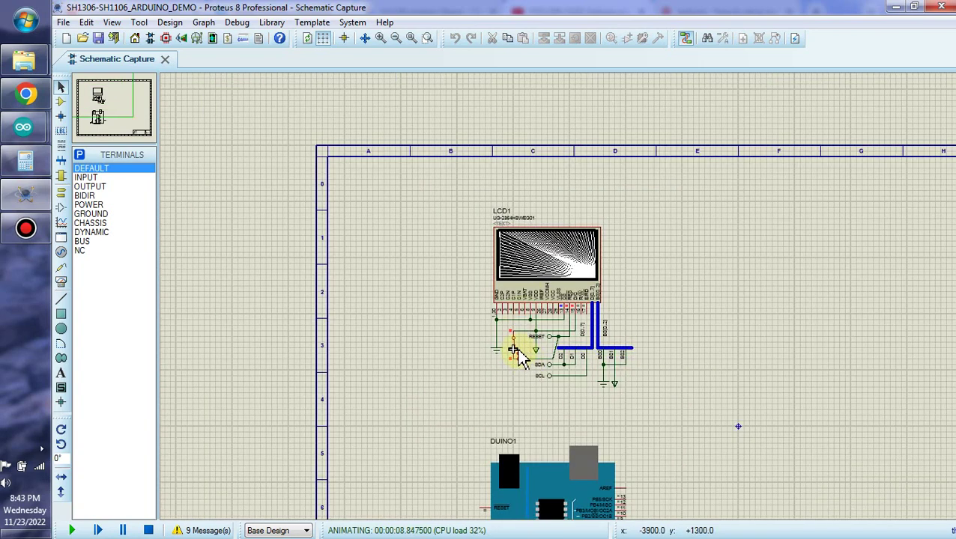
{"action": "left_click", "coordinate": [518, 350]}
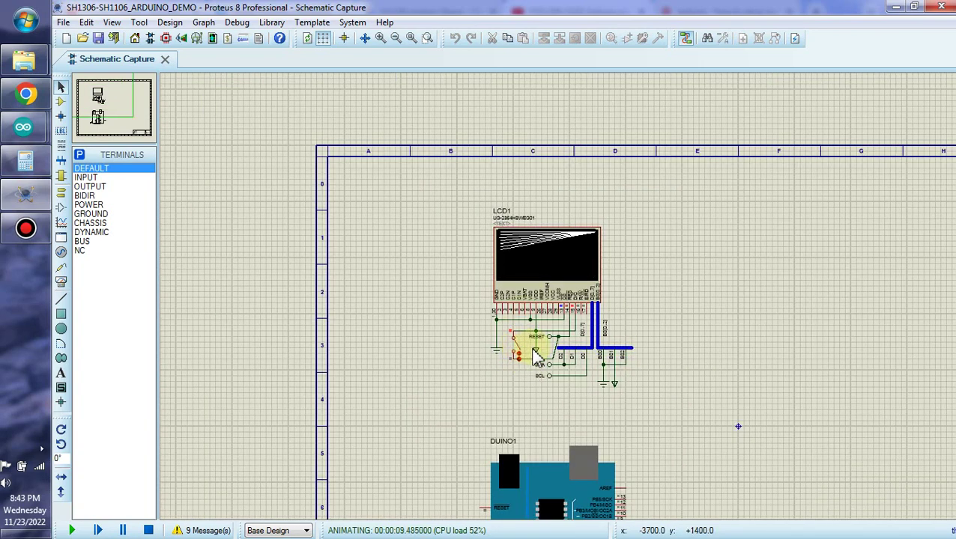
{"action": "scroll", "coordinate": [519, 358], "scroll_direction": "up", "scroll_amount": 2}
{"action": "left_click", "coordinate": [628, 273]}
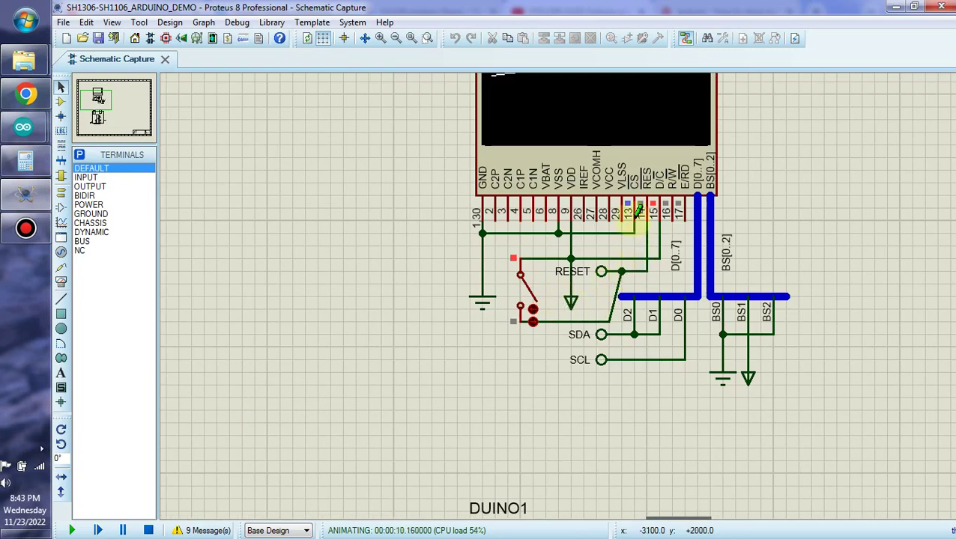
{"action": "left_click", "coordinate": [638, 212]}
{"action": "scroll", "coordinate": [638, 212], "scroll_direction": "down", "scroll_amount": 2}
{"action": "scroll", "coordinate": [528, 333], "scroll_direction": "up", "scroll_amount": 3}
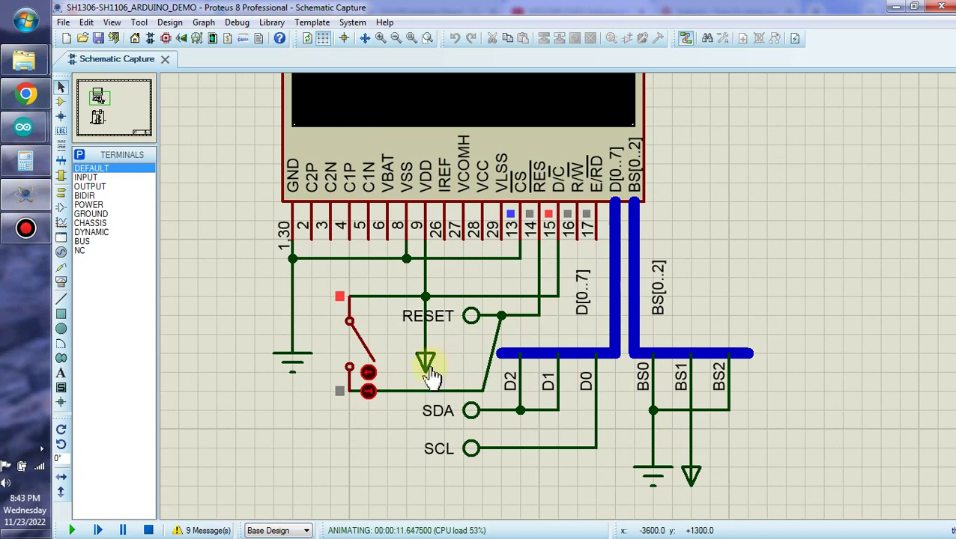
{"action": "scroll", "coordinate": [431, 378], "scroll_direction": "down", "scroll_amount": 3}
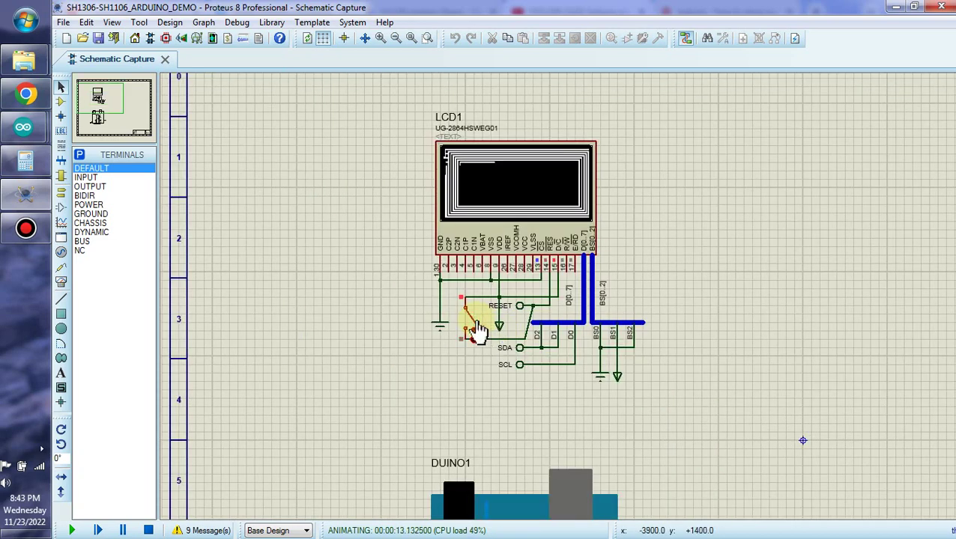
Step: Examine the simulated logic state of Arduino pin 4 at the RESET terminal
{"action": "scroll", "coordinate": [477, 329], "scroll_direction": "down", "scroll_amount": 2}
{"action": "scroll", "coordinate": [565, 412], "scroll_direction": "up", "scroll_amount": 2}
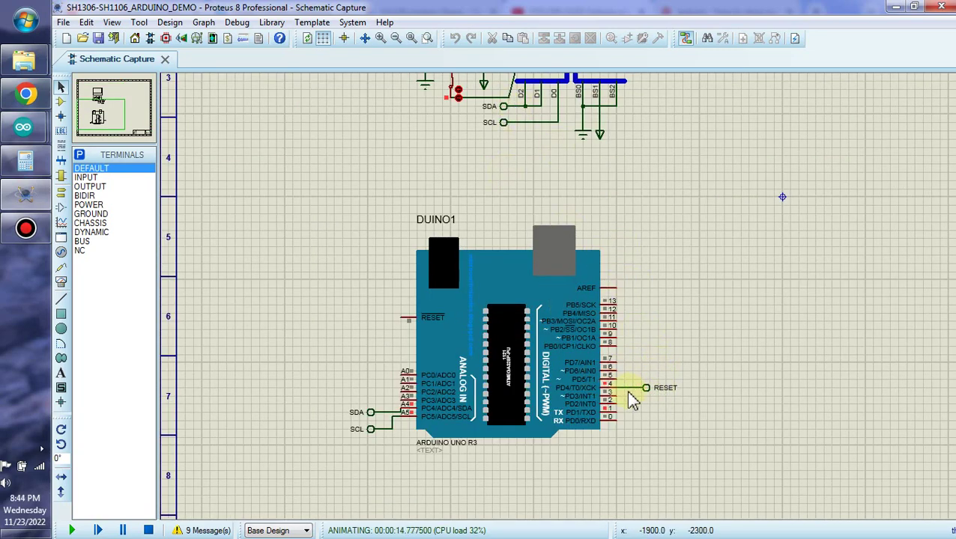
{"action": "key", "text": "F6"}
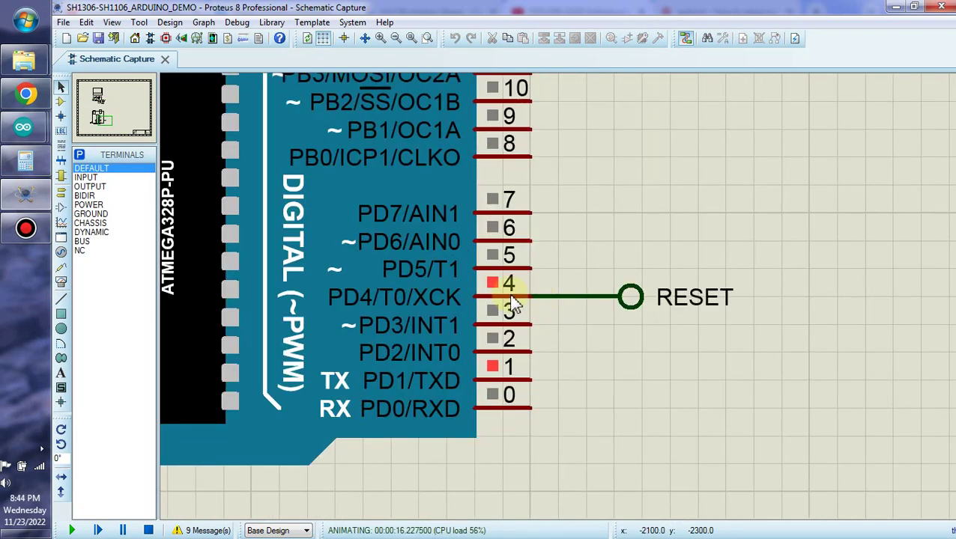
{"action": "scroll", "coordinate": [546, 298], "scroll_direction": "down", "scroll_amount": 2}
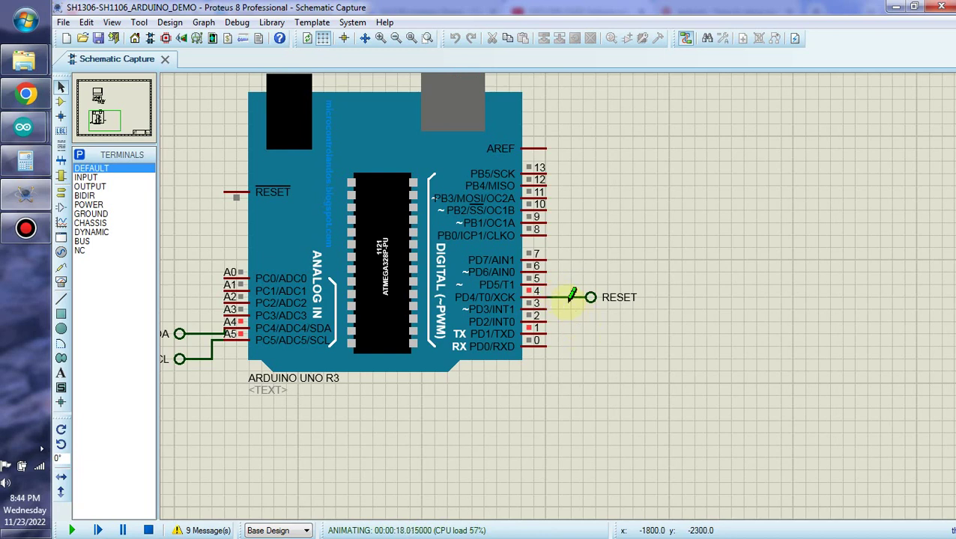
Step: Stop the simulation and delete the wire between Arduino pin 4 and the RESET terminal
{"action": "left_click", "coordinate": [148, 530]}
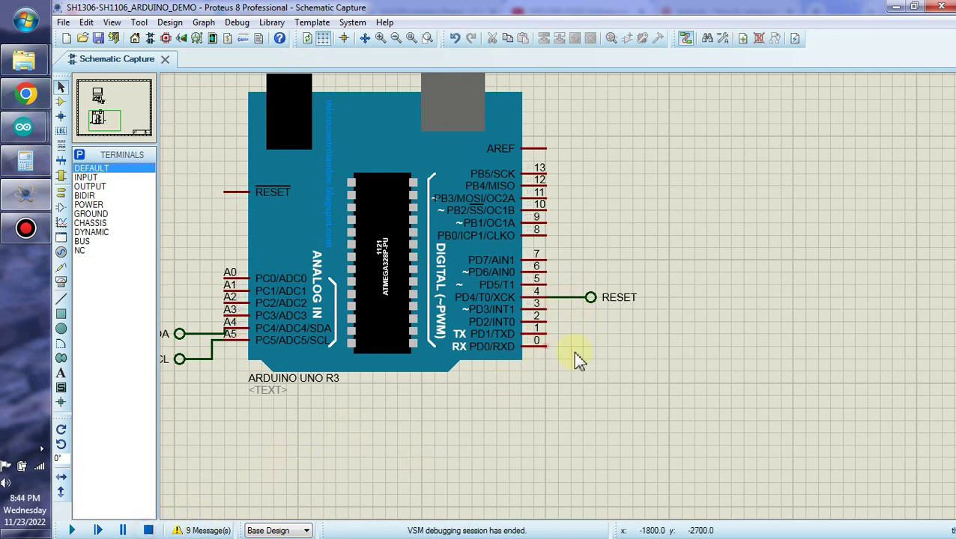
{"action": "right_click", "coordinate": [561, 302]}
{"action": "left_click", "coordinate": [620, 328]}
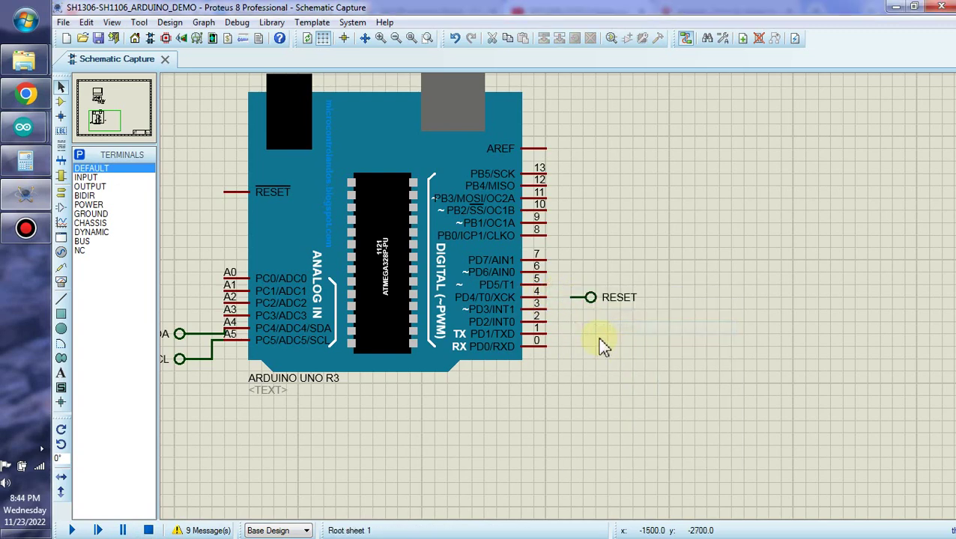
Step: Examine the gap between Arduino pin 4 and the detached RESET terminal
{"action": "scroll", "coordinate": [538, 305], "scroll_direction": "up", "scroll_amount": 3}
{"action": "scroll", "coordinate": [559, 299], "scroll_direction": "down", "scroll_amount": 3}
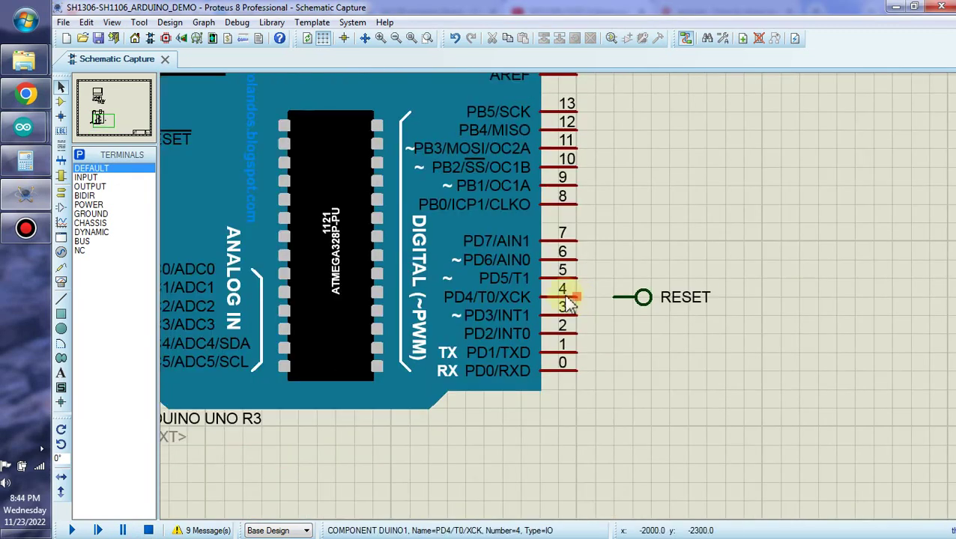
{"action": "scroll", "coordinate": [570, 305], "scroll_direction": "up", "scroll_amount": 3}
{"action": "scroll", "coordinate": [562, 307], "scroll_direction": "down", "scroll_amount": 3}
{"action": "scroll", "coordinate": [564, 307], "scroll_direction": "down", "scroll_amount": 1}
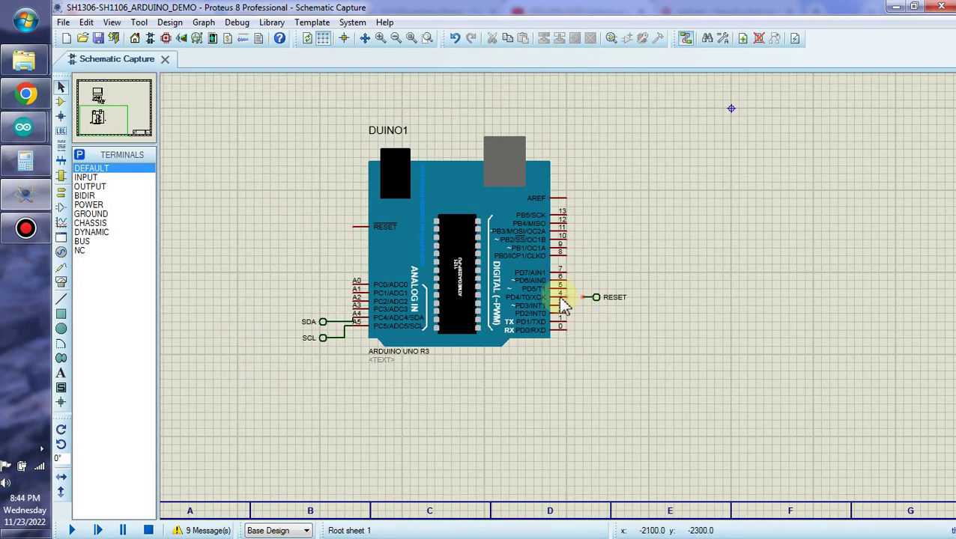
{"action": "scroll", "coordinate": [565, 300], "scroll_direction": "up", "scroll_amount": 3}
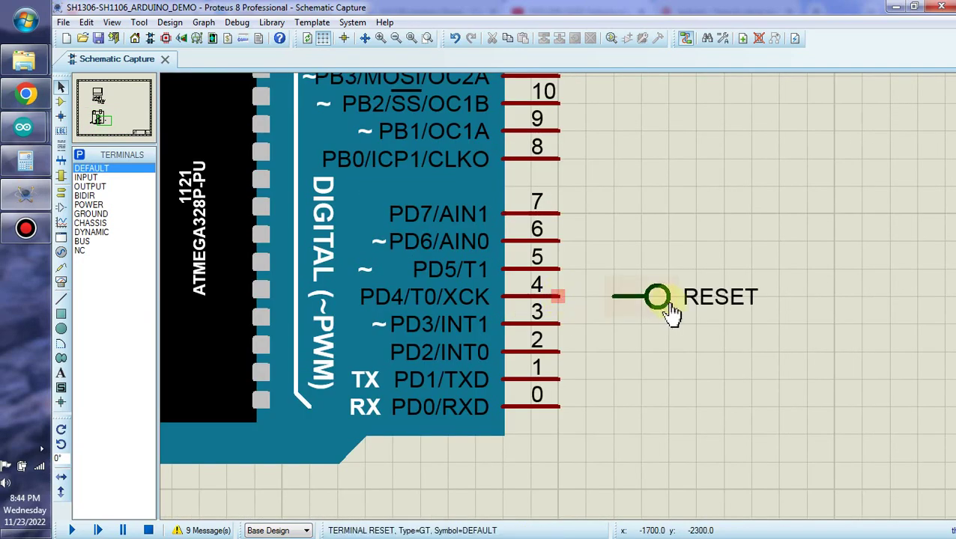
{"action": "scroll", "coordinate": [749, 299], "scroll_direction": "down", "scroll_amount": 3}
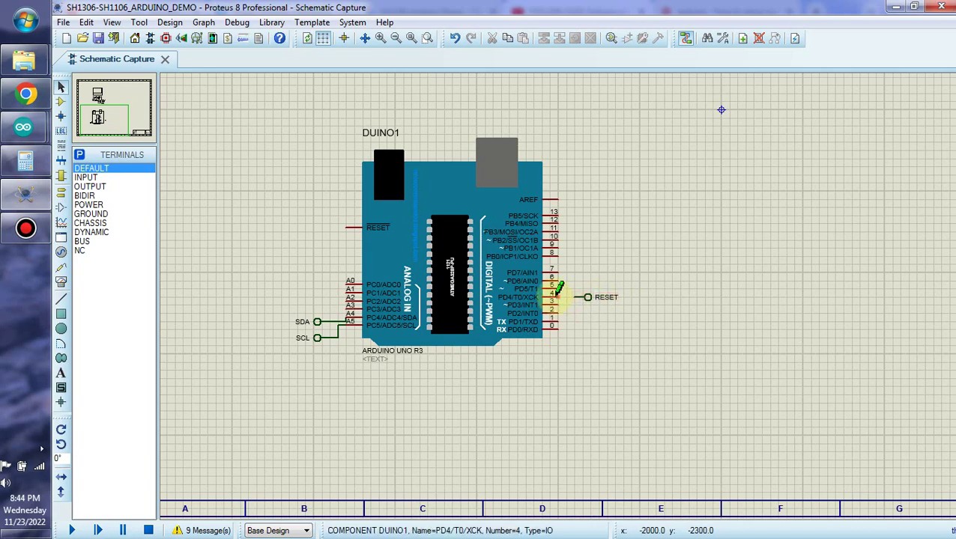
{"action": "left_click", "coordinate": [405, 272]}
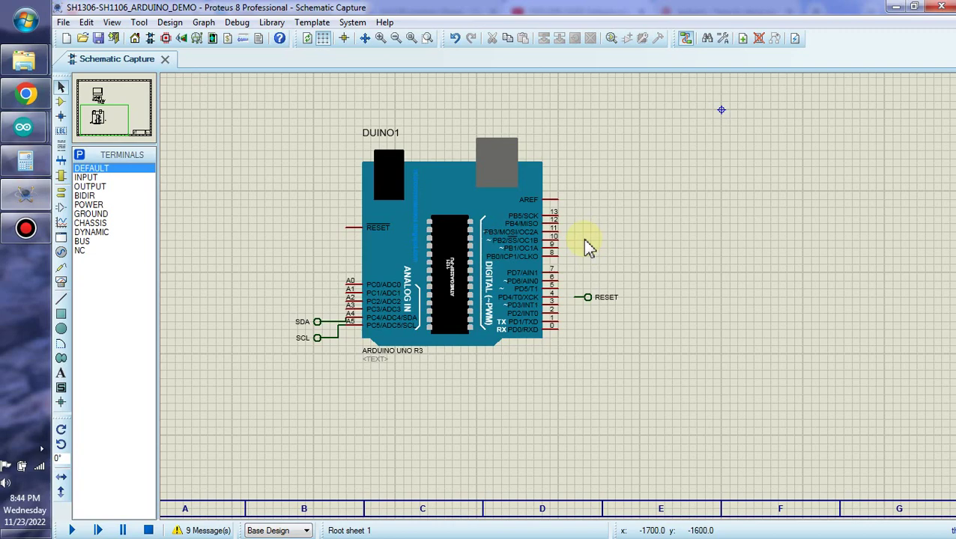
Step: Reroute the slanted wire from the switch to the RESET junction so that it runs vertically, clear of the D[0..7] bus end
{"action": "scroll", "coordinate": [569, 276], "scroll_direction": "down", "scroll_amount": 3}
{"action": "scroll", "coordinate": [553, 263], "scroll_direction": "up", "scroll_amount": 3}
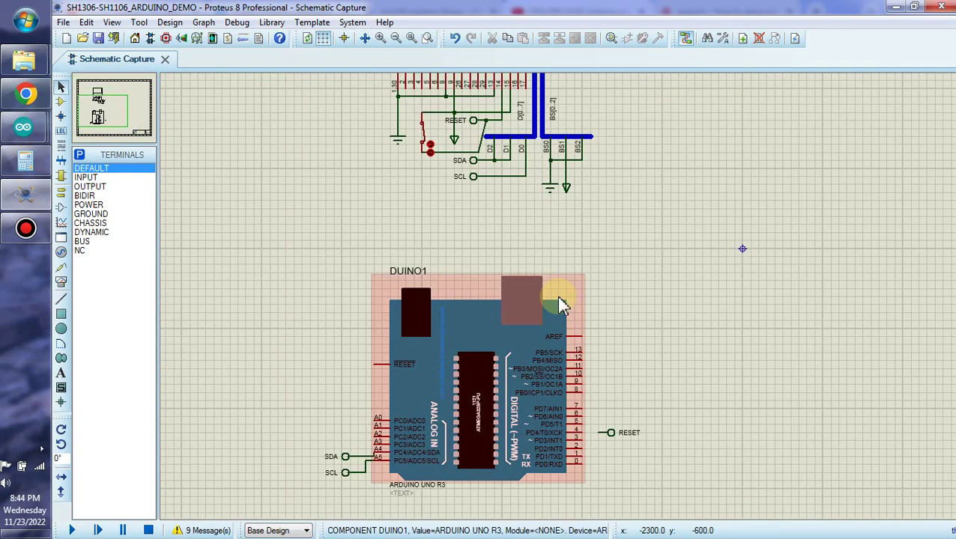
{"action": "scroll", "coordinate": [561, 303], "scroll_direction": "down", "scroll_amount": 2}
{"action": "scroll", "coordinate": [559, 307], "scroll_direction": "up", "scroll_amount": 2}
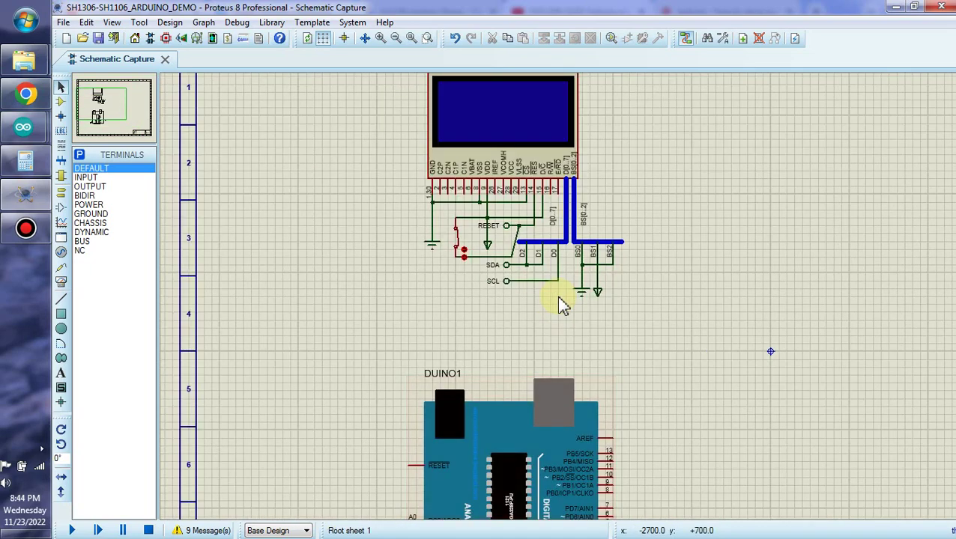
{"action": "scroll", "coordinate": [557, 296], "scroll_direction": "up", "scroll_amount": 2}
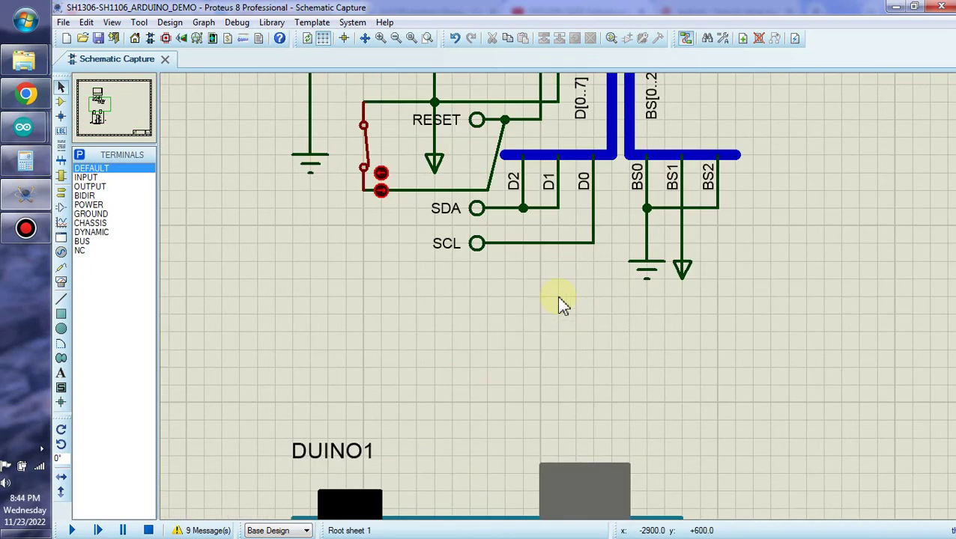
{"action": "left_click", "coordinate": [499, 155]}
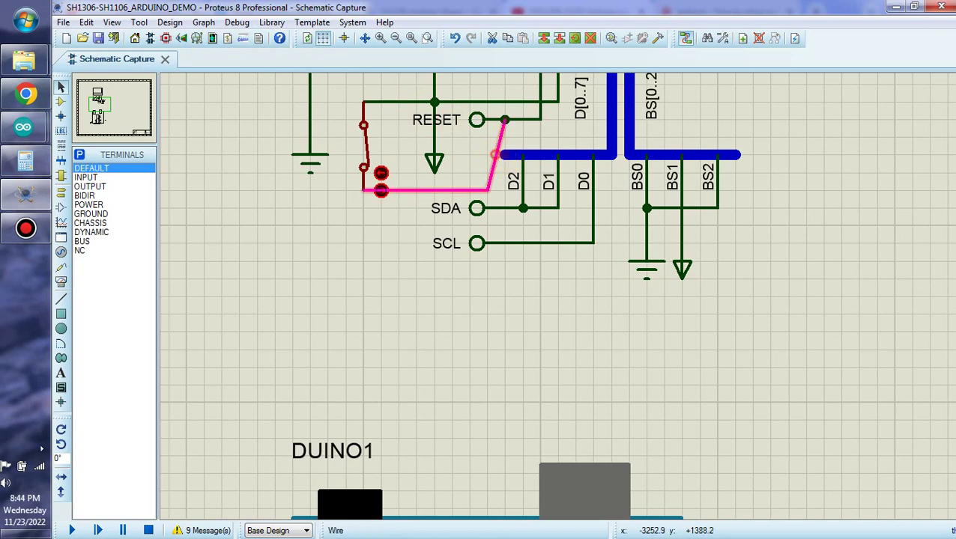
{"action": "left_click", "coordinate": [446, 156]}
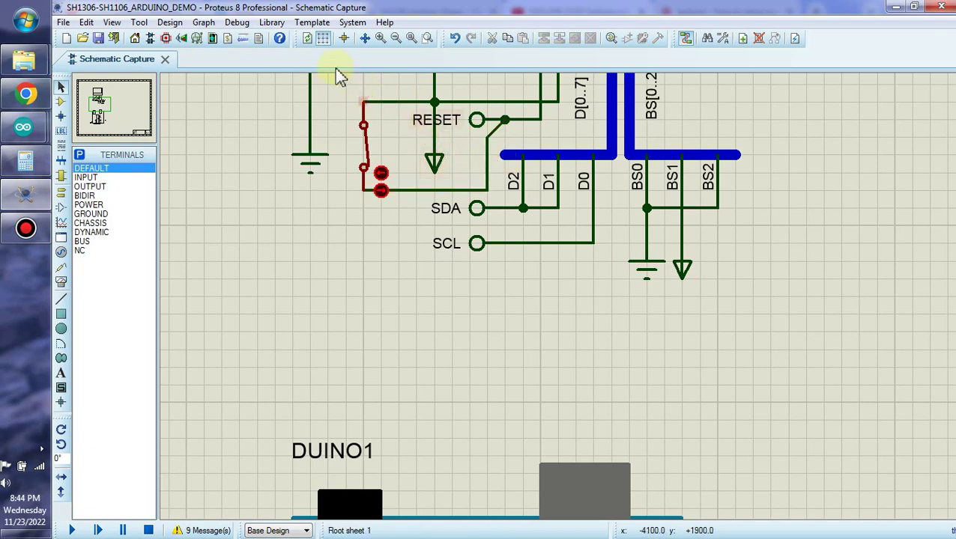
Step: Review the completed OLED wiring around the display pins, the RESET switch, and the SDA and SCL terminals
{"action": "scroll", "coordinate": [497, 106], "scroll_direction": "down", "scroll_amount": 3}
{"action": "scroll", "coordinate": [563, 313], "scroll_direction": "up", "scroll_amount": 2}
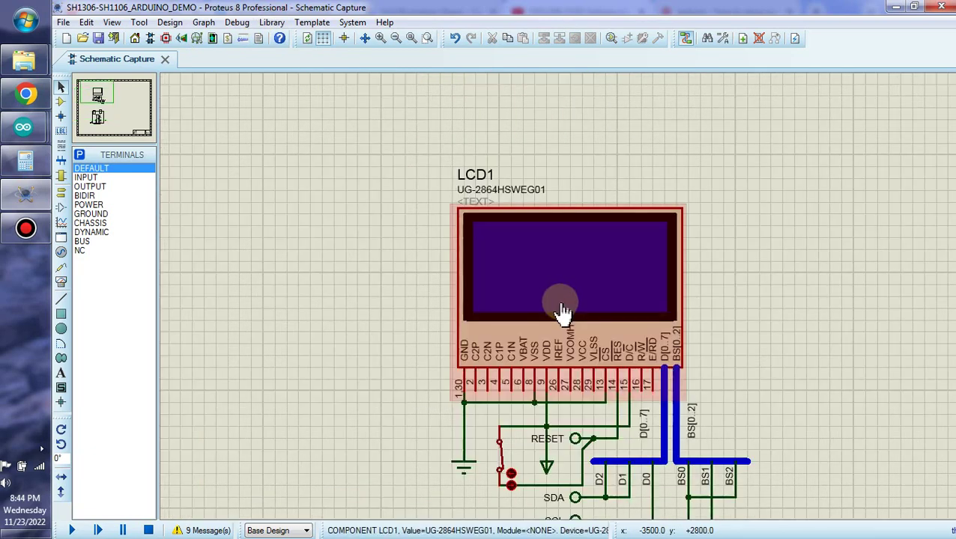
{"action": "scroll", "coordinate": [569, 337], "scroll_direction": "down", "scroll_amount": 2}
{"action": "scroll", "coordinate": [550, 323], "scroll_direction": "up", "scroll_amount": 2}
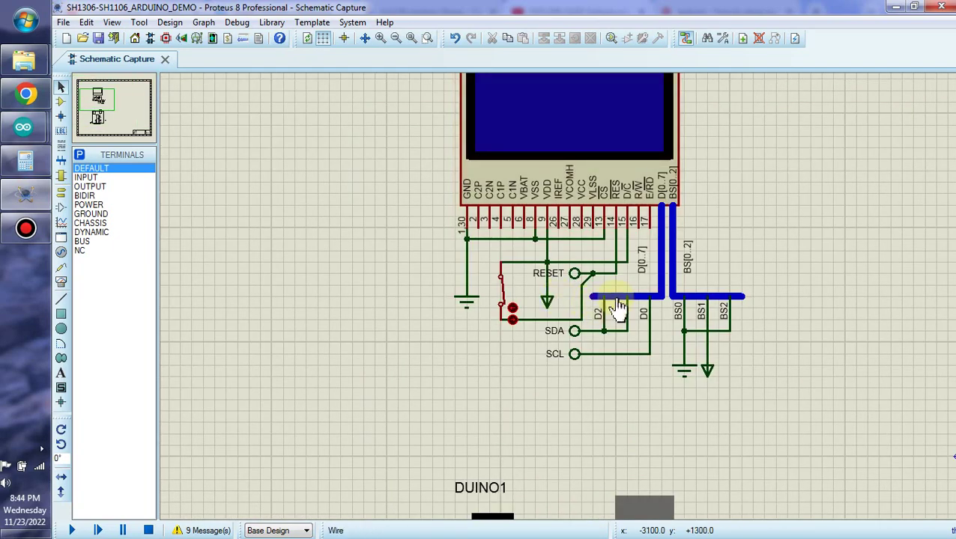
{"action": "scroll", "coordinate": [665, 278], "scroll_direction": "down", "scroll_amount": 2}
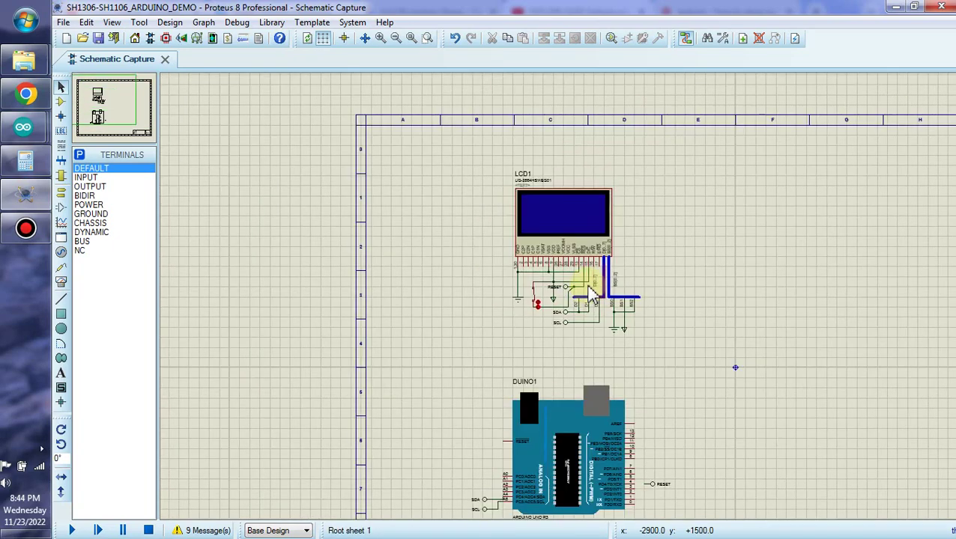
{"action": "scroll", "coordinate": [587, 277], "scroll_direction": "up", "scroll_amount": 2}
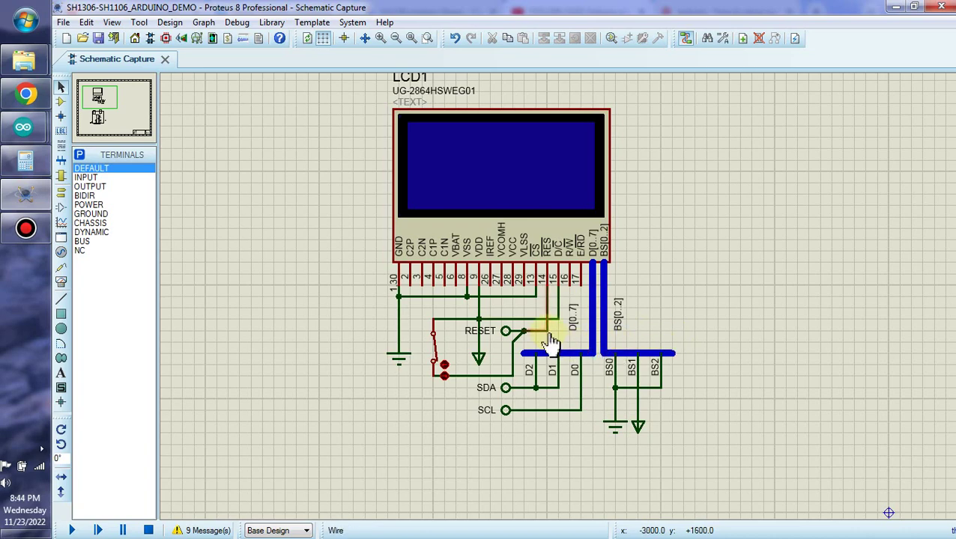
{"action": "scroll", "coordinate": [571, 358], "scroll_direction": "down", "scroll_amount": 2}
{"action": "scroll", "coordinate": [559, 300], "scroll_direction": "up", "scroll_amount": 2}
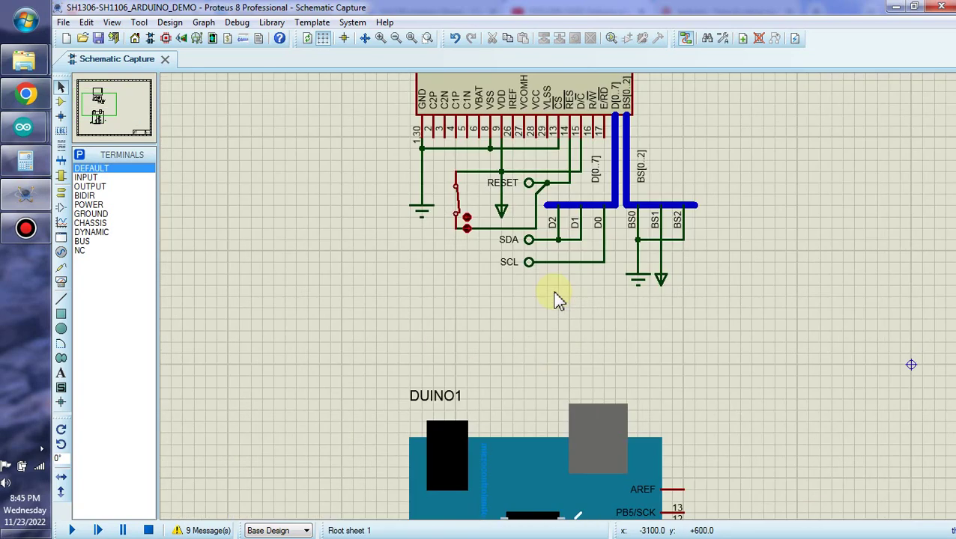
Step: Switch to the Arduino IDE and browse the Adafruit SSD1306 and SH110X library examples, picking SH1106_128x64_i2c_QTPY
{"action": "left_click", "coordinate": [30, 143]}
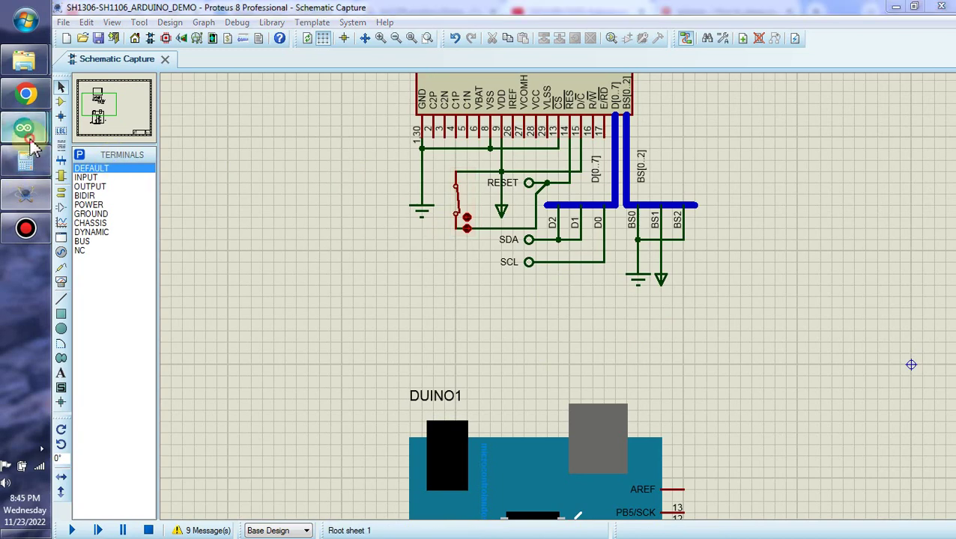
{"action": "left_click", "coordinate": [141, 189]}
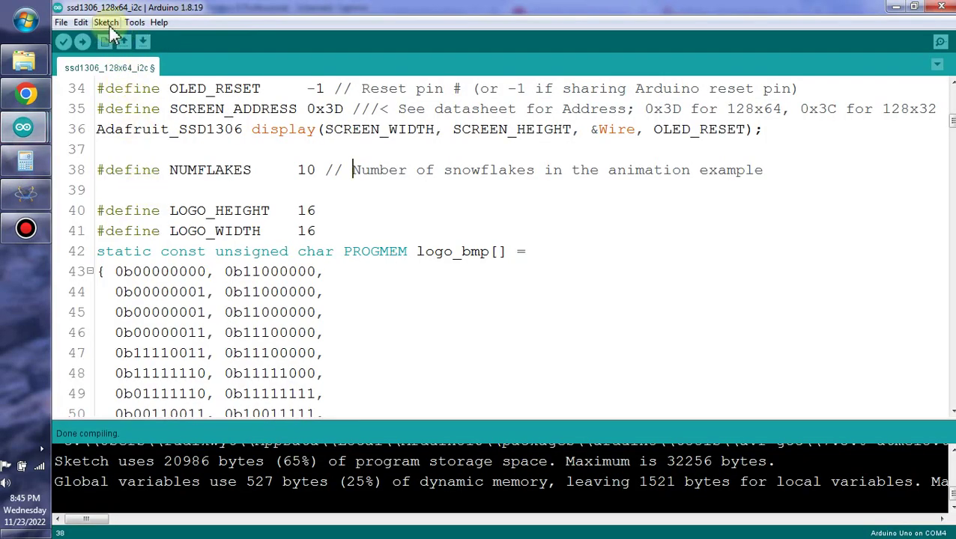
{"action": "left_click", "coordinate": [60, 22]}
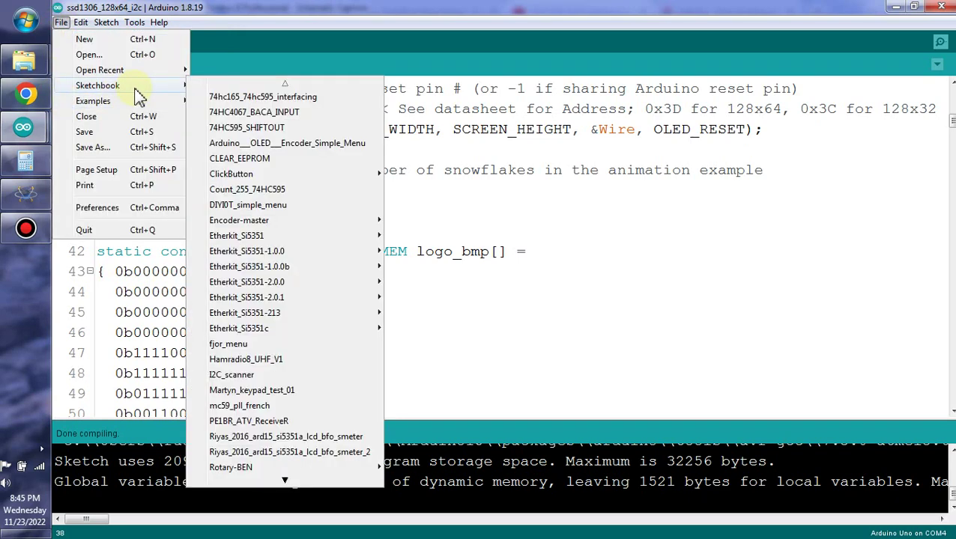
{"action": "mouse_move", "coordinate": [166, 103]}
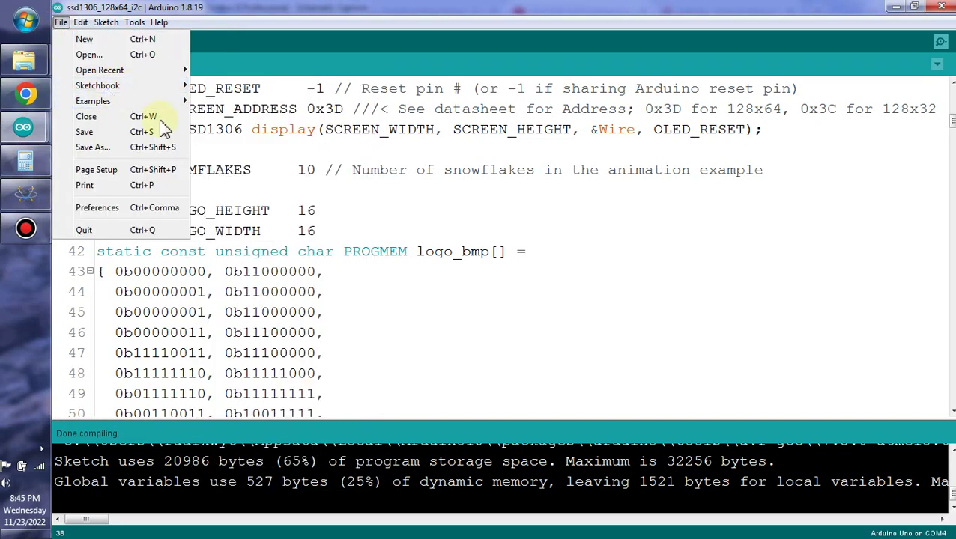
{"action": "mouse_move", "coordinate": [196, 114]}
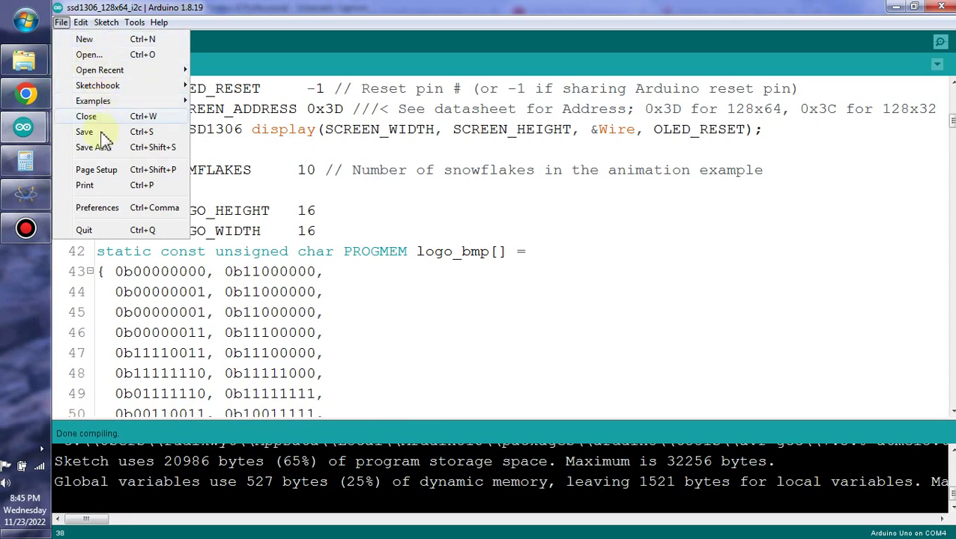
{"action": "mouse_move", "coordinate": [112, 101]}
{"action": "mouse_move", "coordinate": [316, 364]}
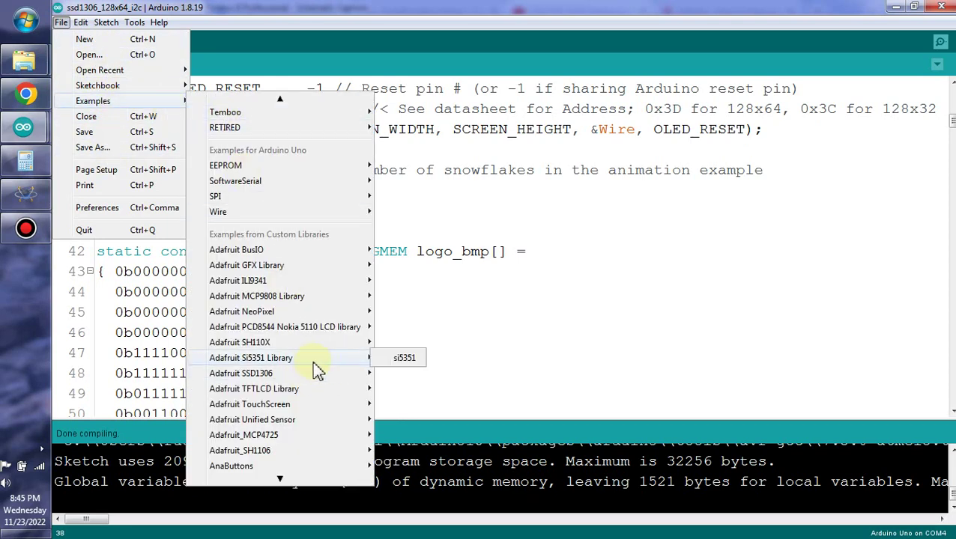
{"action": "mouse_move", "coordinate": [279, 375]}
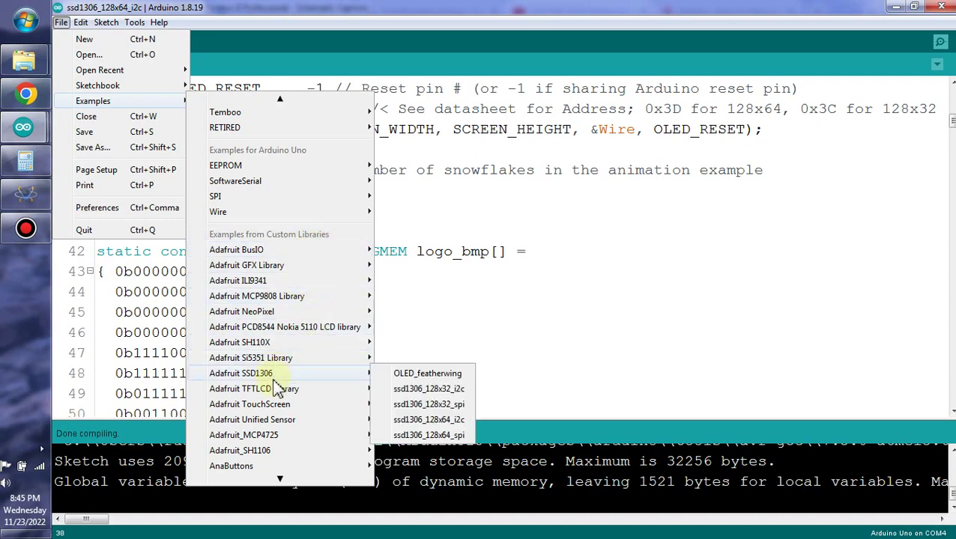
{"action": "mouse_move", "coordinate": [287, 343]}
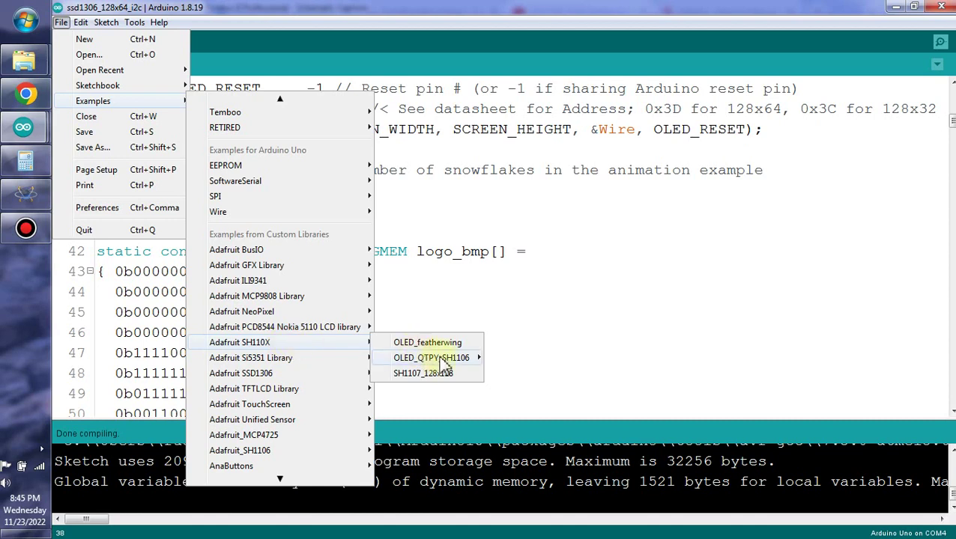
{"action": "mouse_move", "coordinate": [483, 357]}
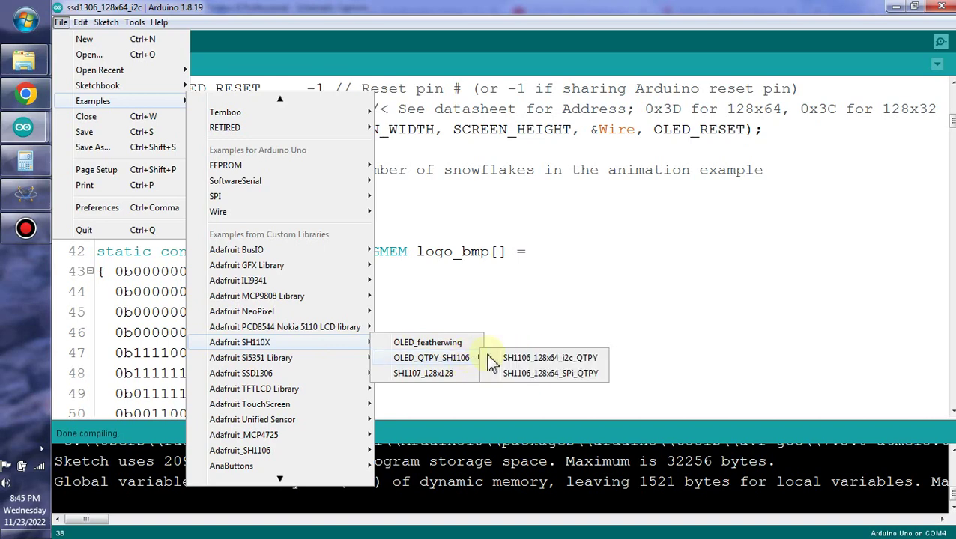
{"action": "left_click", "coordinate": [558, 360]}
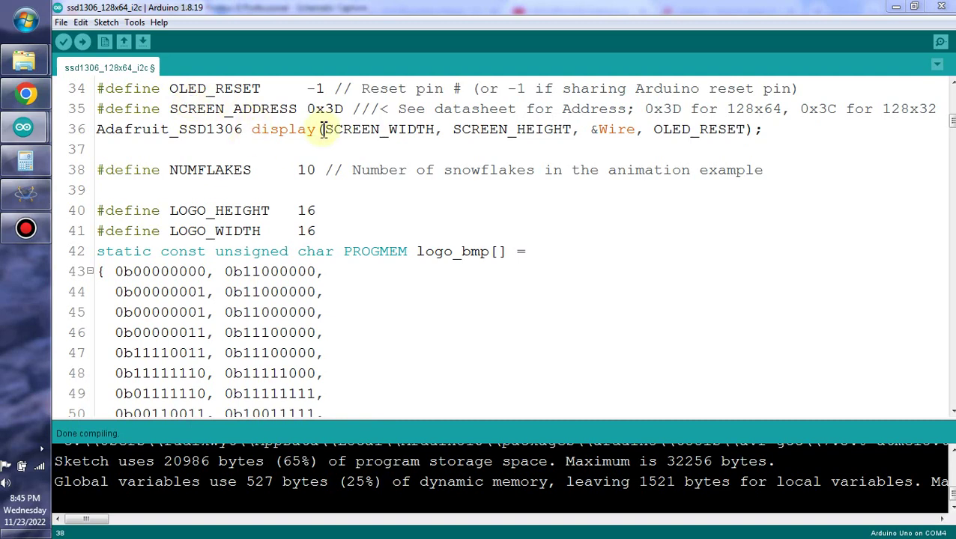
Step: Review the display definitions in the ssd1306_128x64_i2c sketch, checking the include files, screen size, OLED_RESET value and screen address
{"action": "left_click", "coordinate": [311, 187]}
{"action": "scroll", "coordinate": [312, 187], "scroll_direction": "up", "scroll_amount": 4}
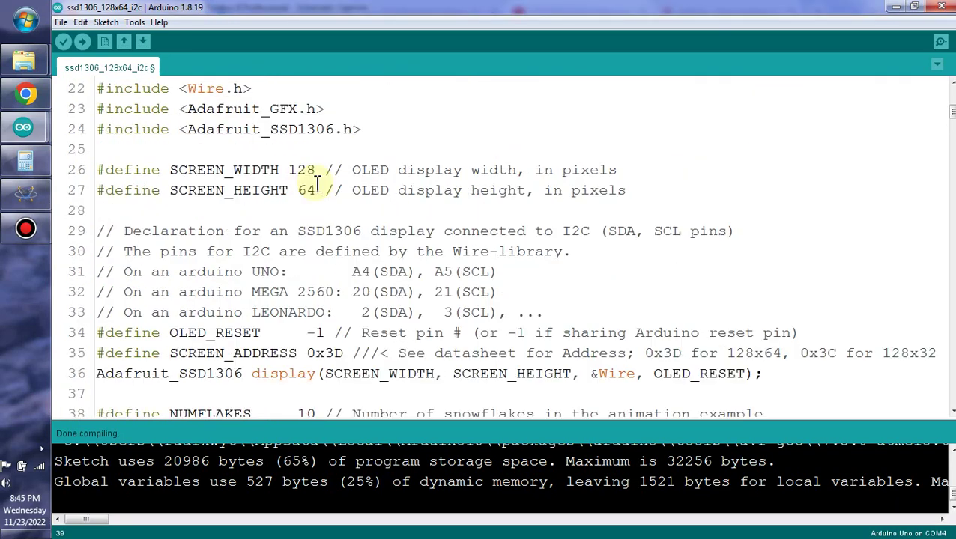
{"action": "scroll", "coordinate": [311, 271], "scroll_direction": "down", "scroll_amount": 3}
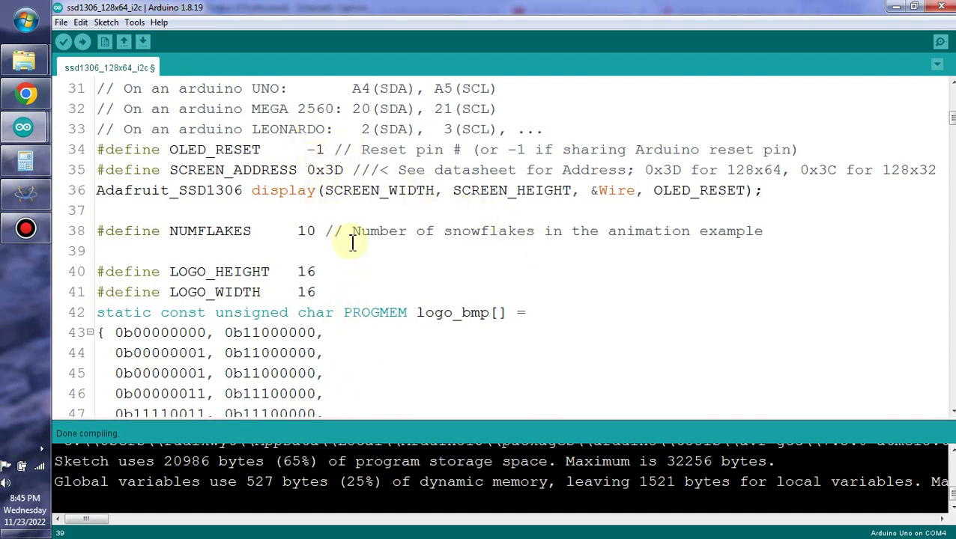
{"action": "mouse_move", "coordinate": [34, 208]}
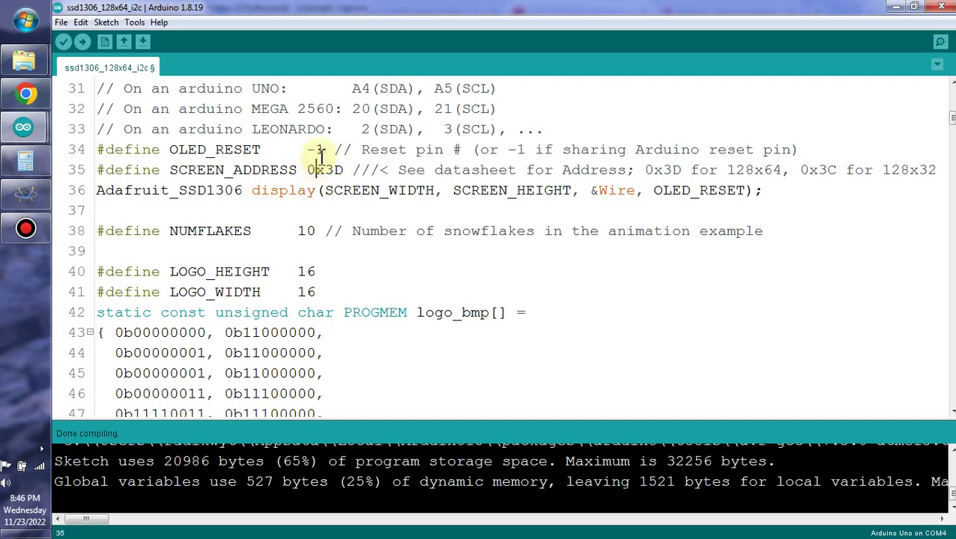
{"action": "left_click_drag", "start_coordinate": [324, 150], "coordinate": [298, 147]}
{"action": "left_click", "coordinate": [352, 187]}
Step: Switch back to the Proteus schematic, run the simulation to check the output on the OLED display, and stop it
{"action": "left_click", "coordinate": [26, 193]}
{"action": "scroll", "coordinate": [551, 228], "scroll_direction": "down", "scroll_amount": 1}
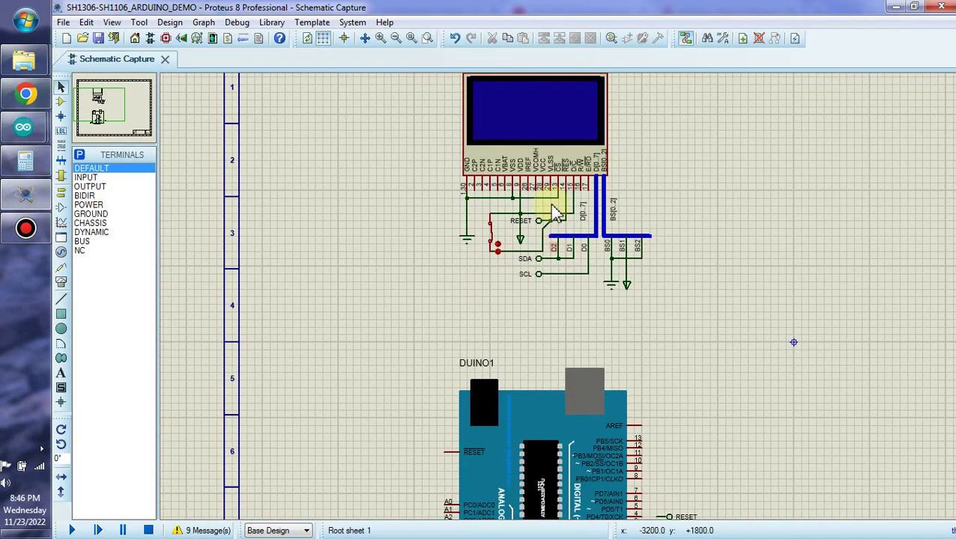
{"action": "scroll", "coordinate": [576, 310], "scroll_direction": "up", "scroll_amount": 2}
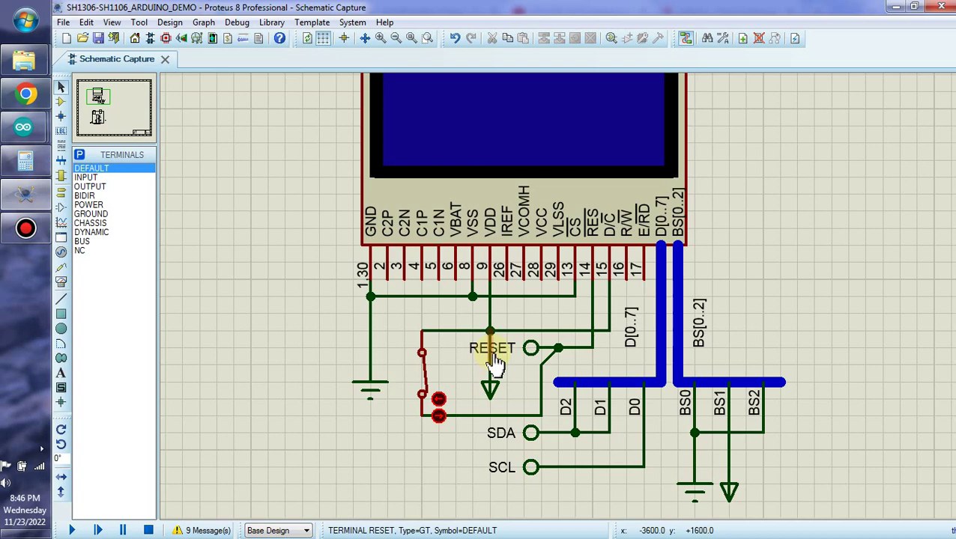
{"action": "scroll", "coordinate": [494, 363], "scroll_direction": "down", "scroll_amount": 2}
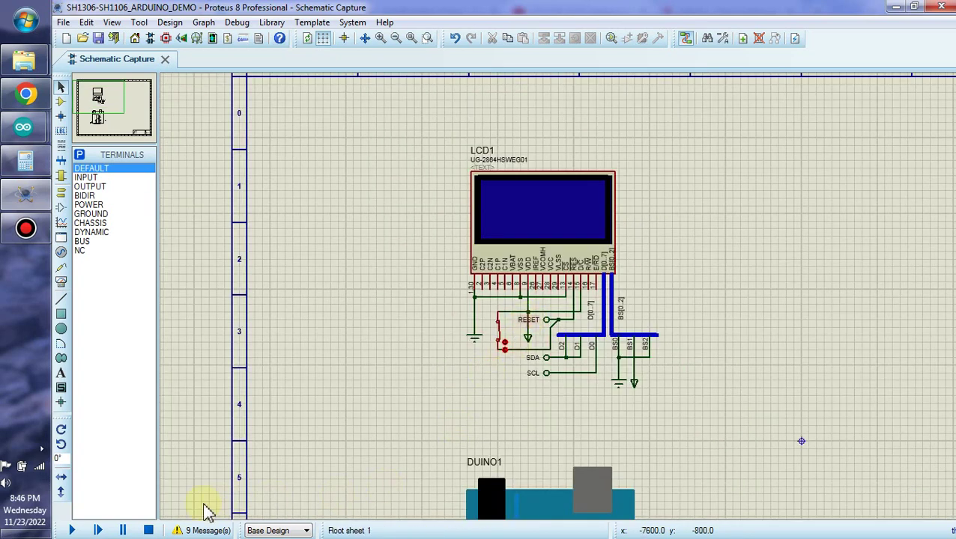
{"action": "left_click", "coordinate": [72, 530]}
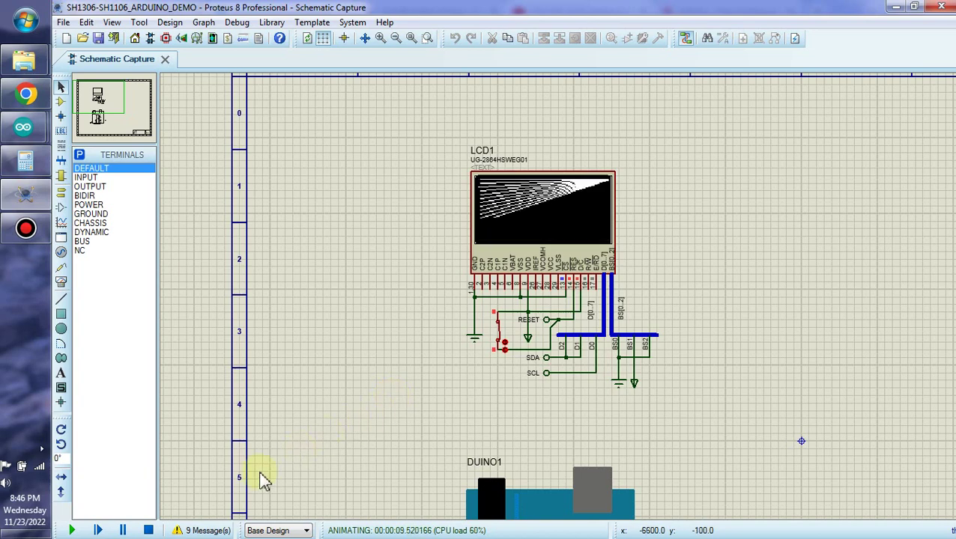
{"action": "left_click", "coordinate": [143, 531]}
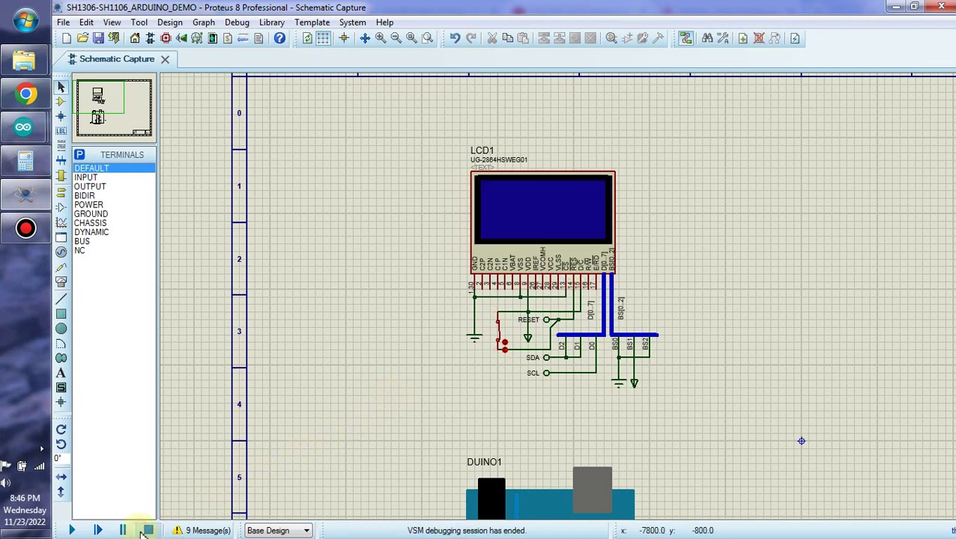